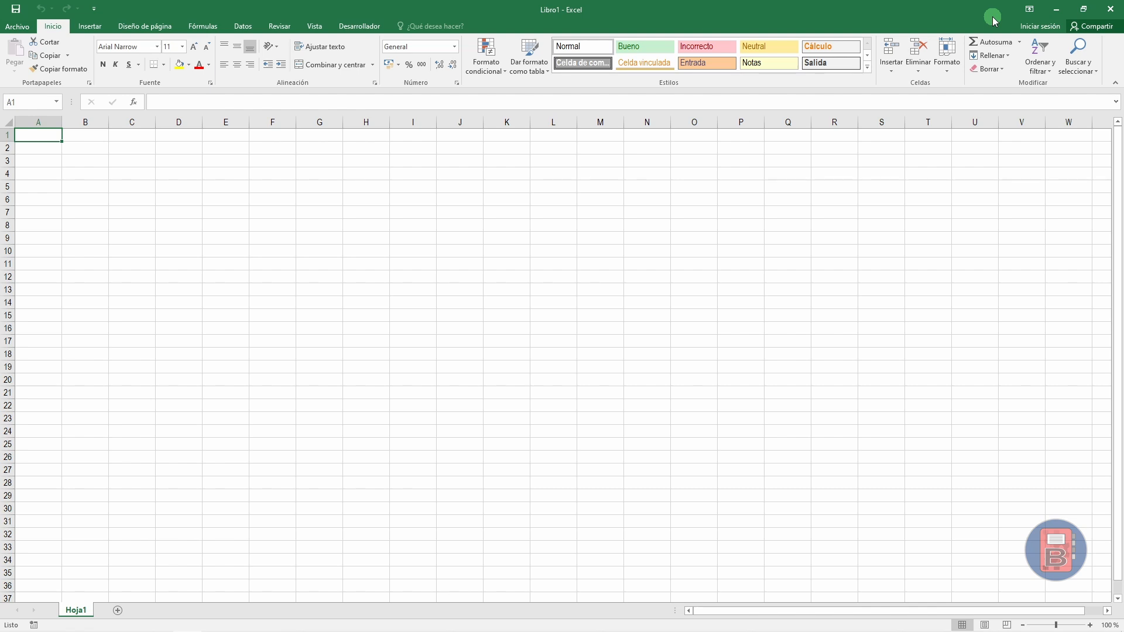
Step: Enter the headers EDAD, PROFESION and PAGO_MEN in cells C3, D3 and E3
{"action": "left_click", "coordinate": [148, 161]}
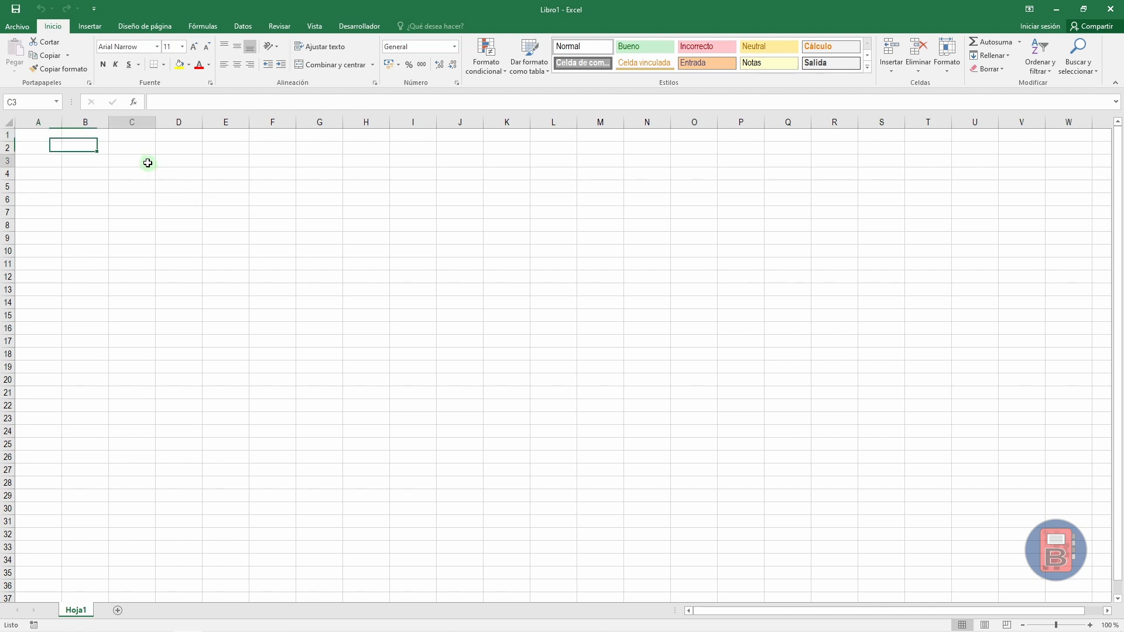
{"action": "type", "text": "EDAD"}
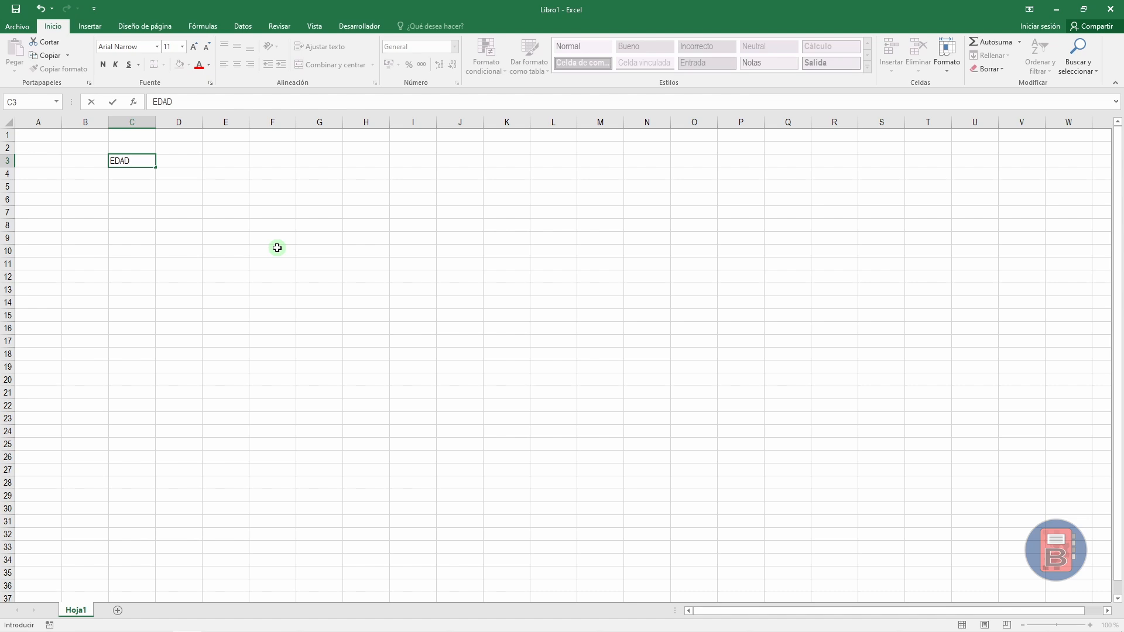
{"action": "key", "text": "Tab"}
{"action": "type", "text": "PROFESION"}
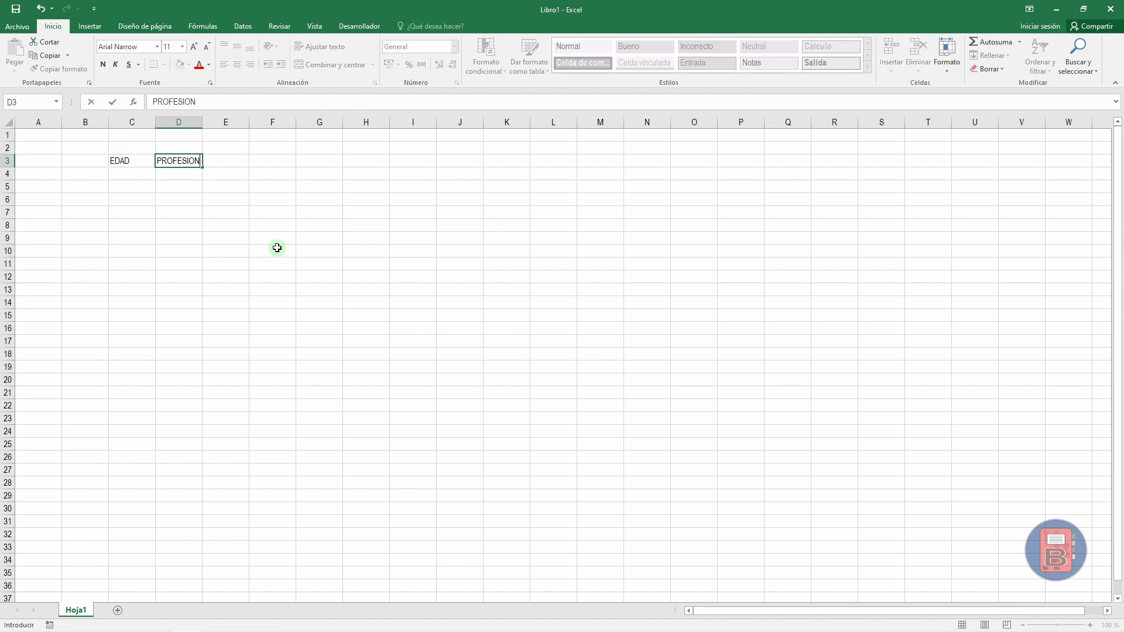
{"action": "key", "text": "Tab"}
{"action": "type", "text": "PAGO"}
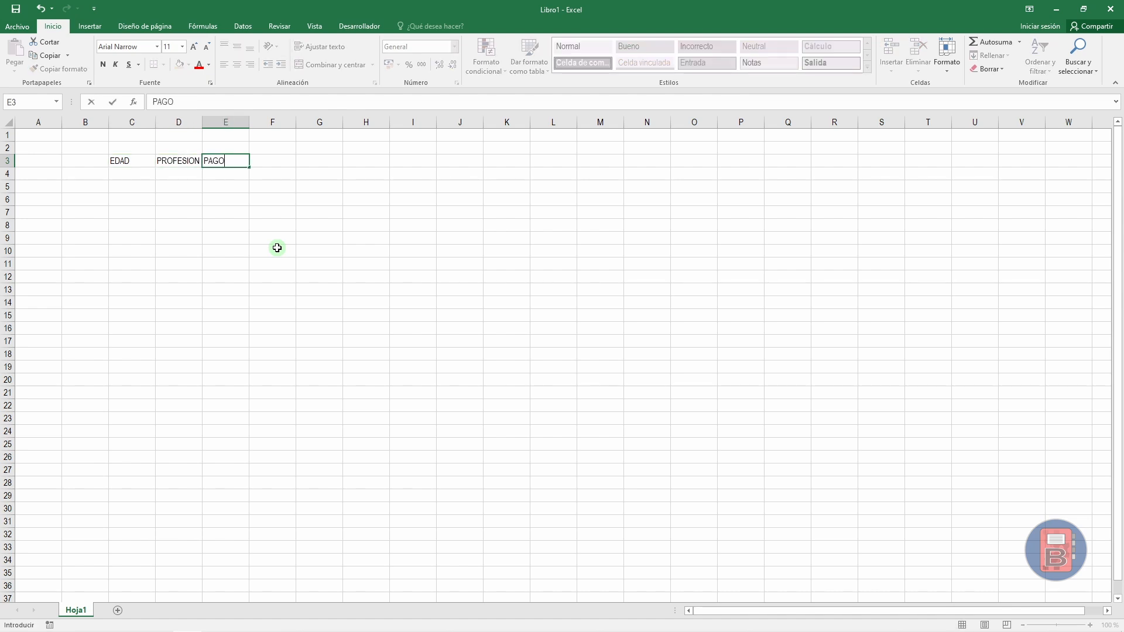
{"action": "type", "text": "_MEN"}
{"action": "key", "text": "Return"}
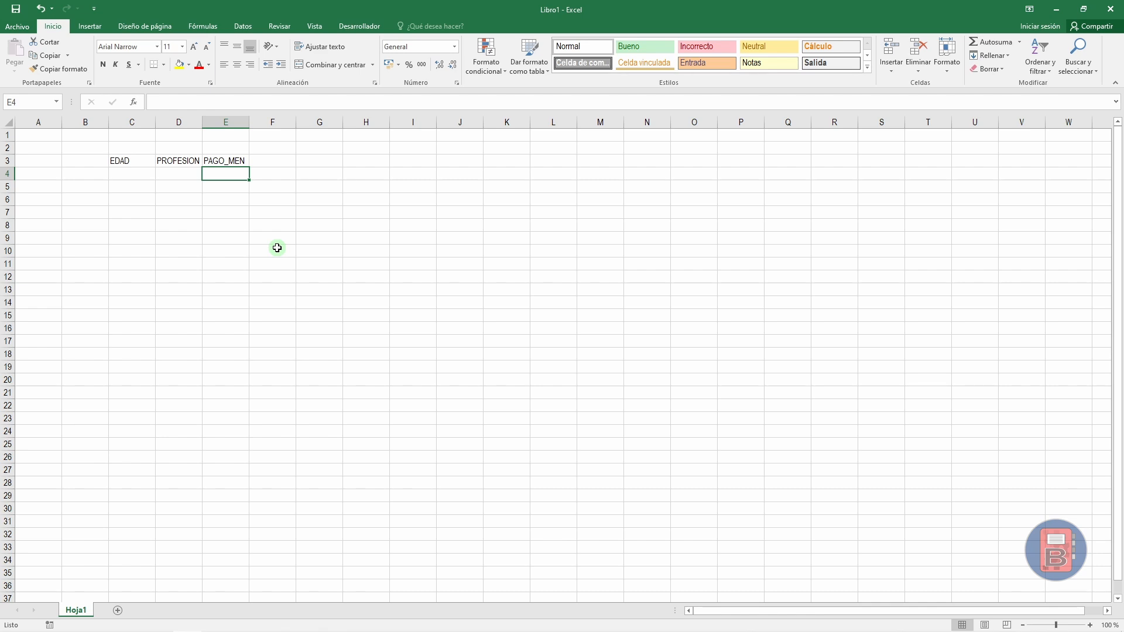
Step: Add the ITEM header in B3 and fill B4:E28 with 25 numbered records of ages, professions and monthly payments
{"action": "key", "text": "Left"}
{"action": "key", "text": "Left"}
{"action": "key", "text": "Left"}
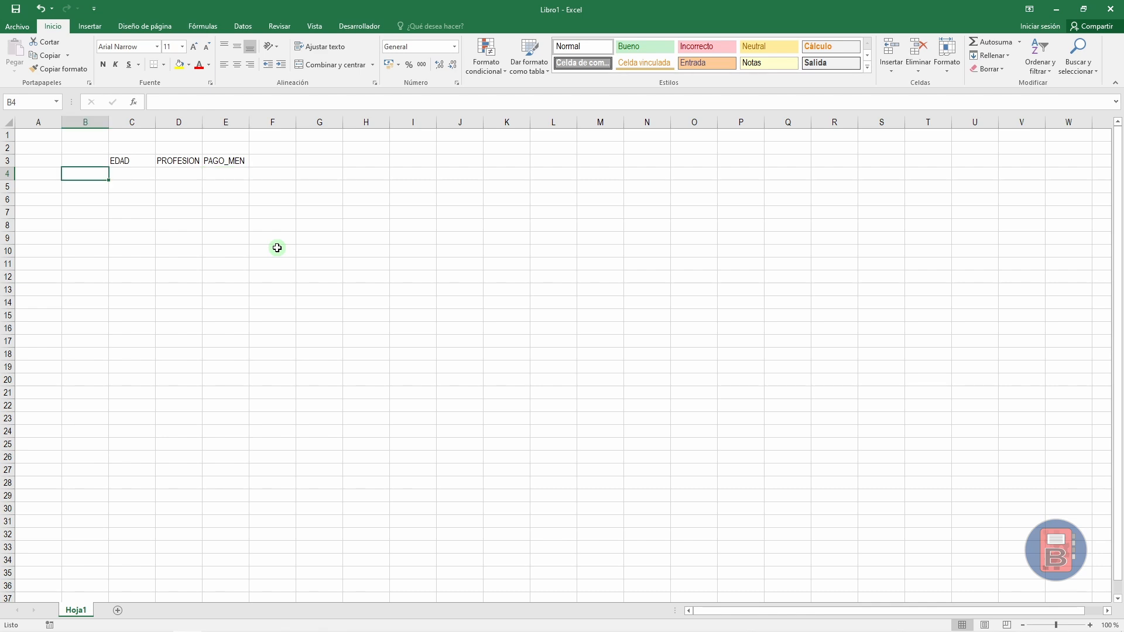
{"action": "key", "text": "ctrl+shift+i"}
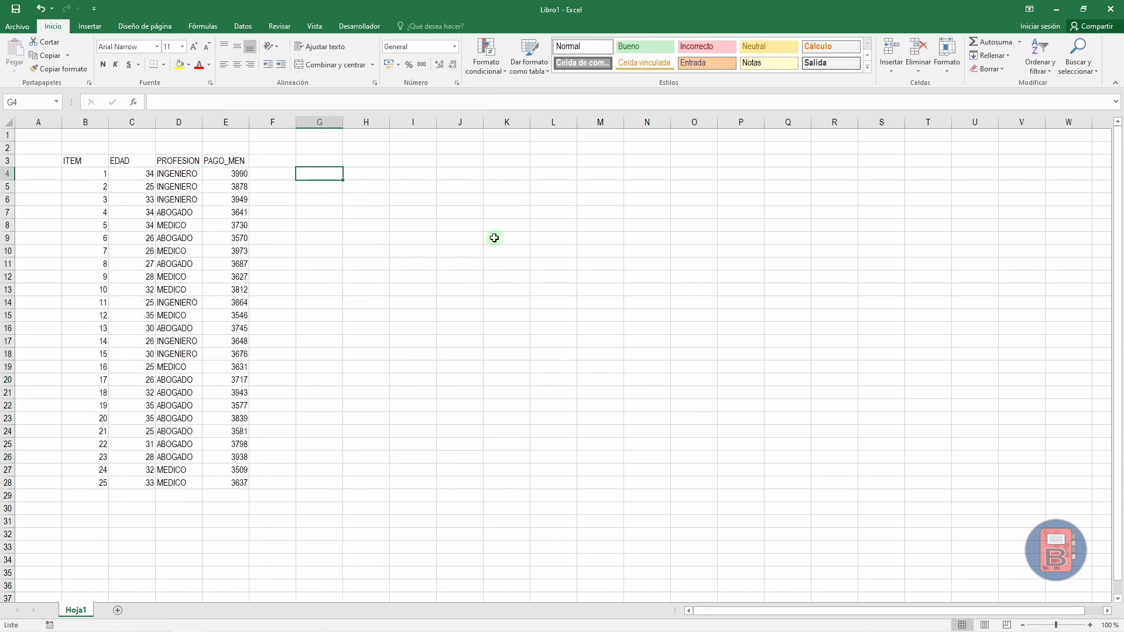
Step: Enter the label suma in G4 and begin a SUMAR.SI formula in H4
{"action": "type", "text": "suma"}
{"action": "key", "text": "Tab"}
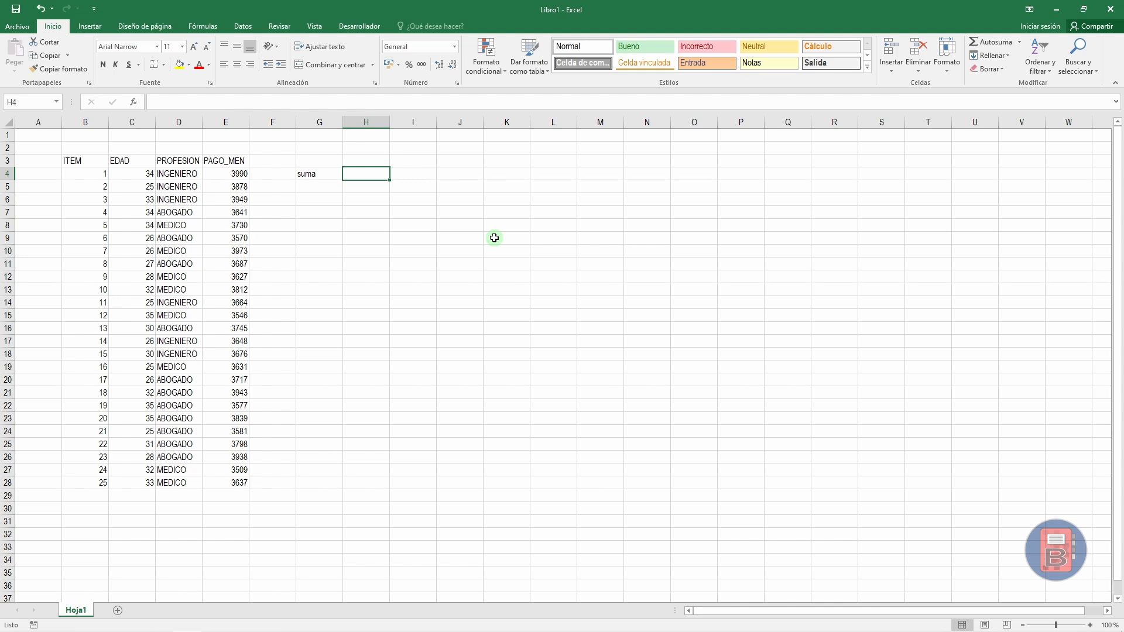
{"action": "type", "text": "=sum"}
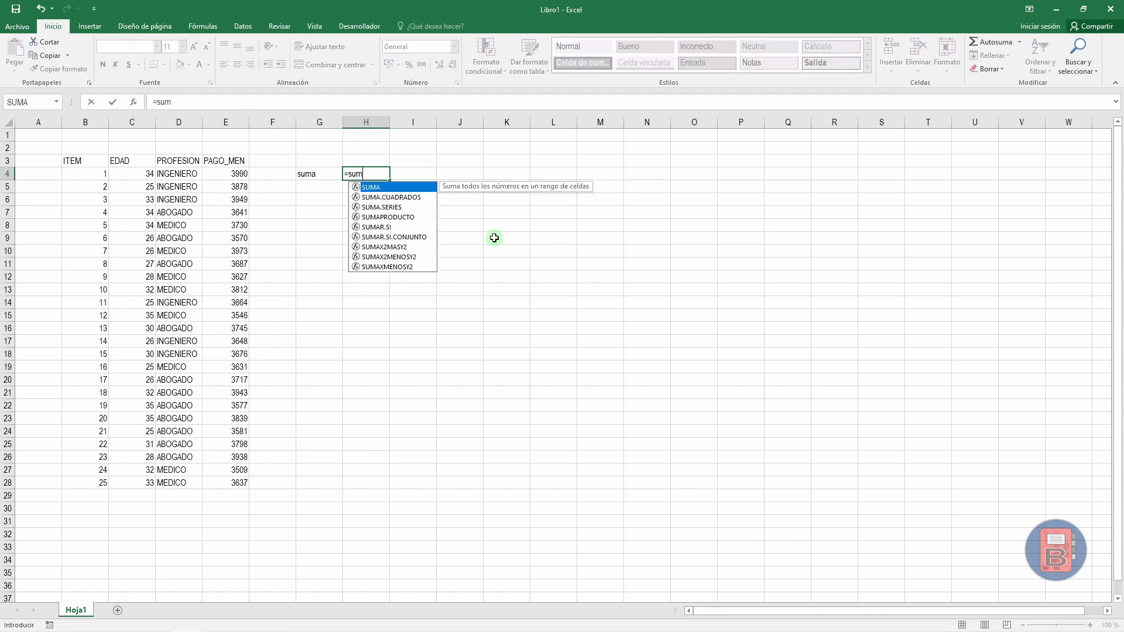
{"action": "key", "text": "Down"}
{"action": "key", "text": "Down"}
{"action": "key", "text": "Down"}
{"action": "key", "text": "Down"}
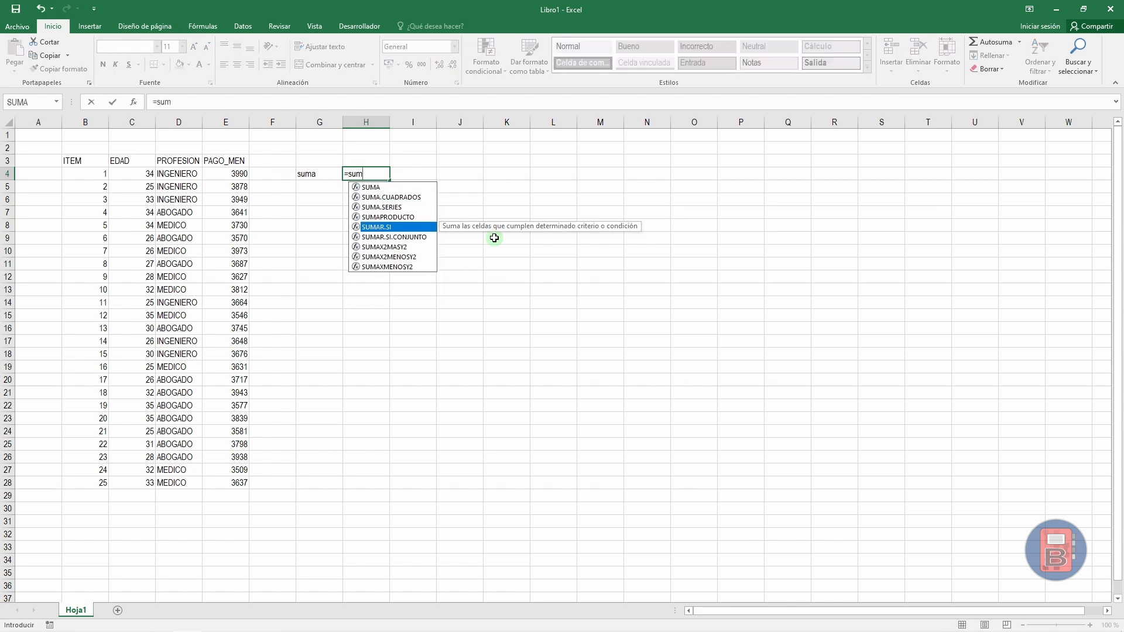
{"action": "key", "text": "Tab"}
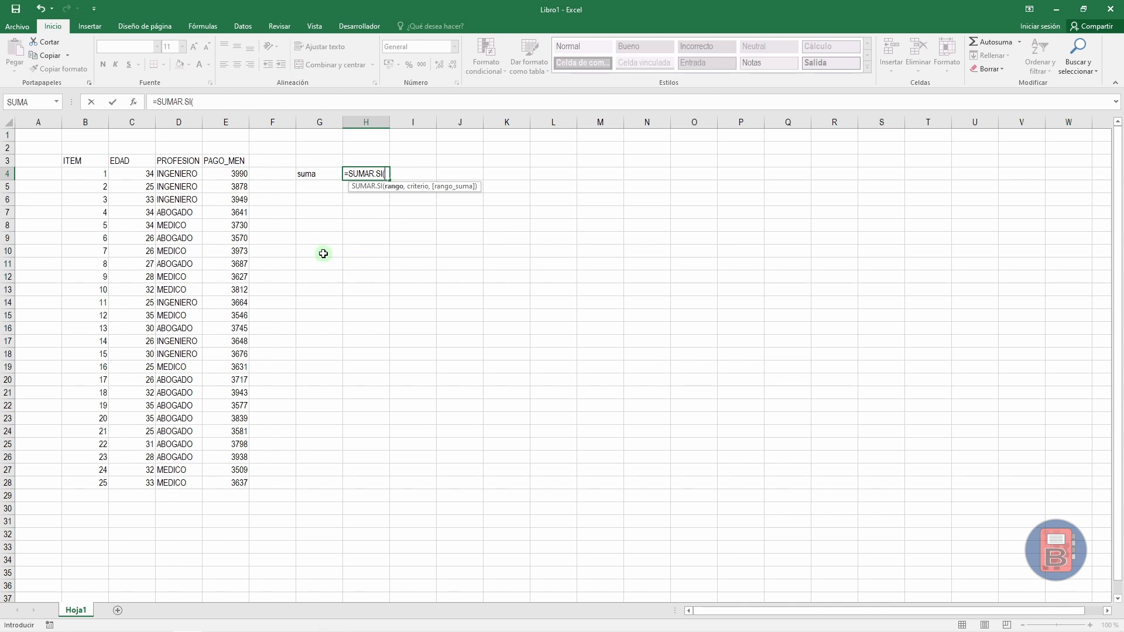
Step: Complete the H4 formula with criteria range $D$4:$D$28, criterion "MEDICO" and sum range $E$4:$E$28
{"action": "left_click", "coordinate": [188, 173]}
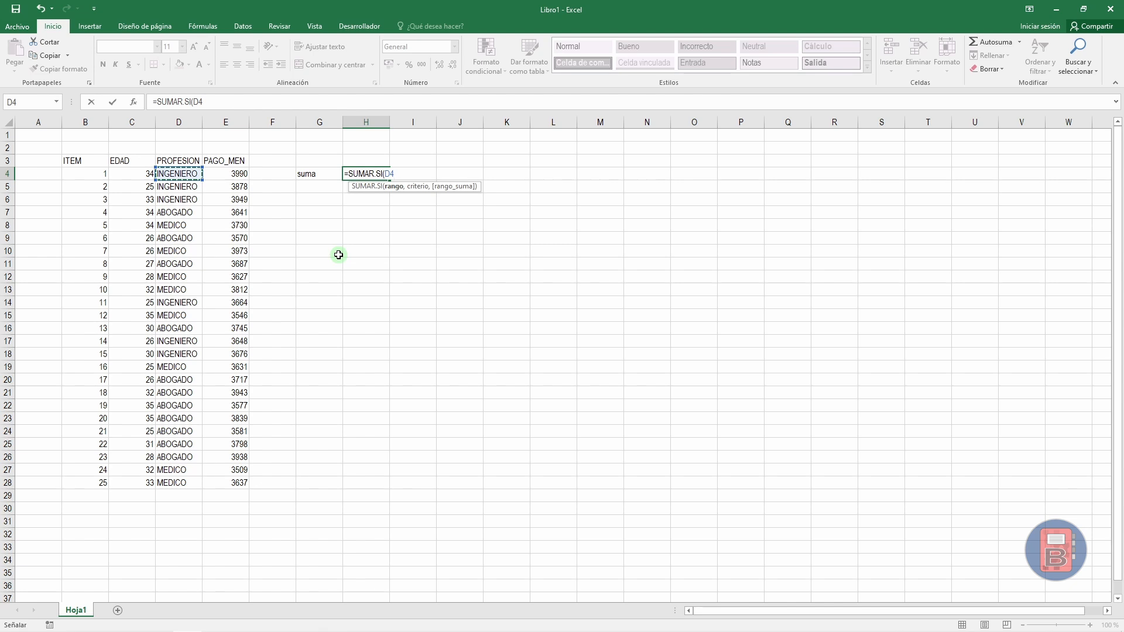
{"action": "key", "text": "ctrl+shift+Down"}
{"action": "key", "text": "F4"}
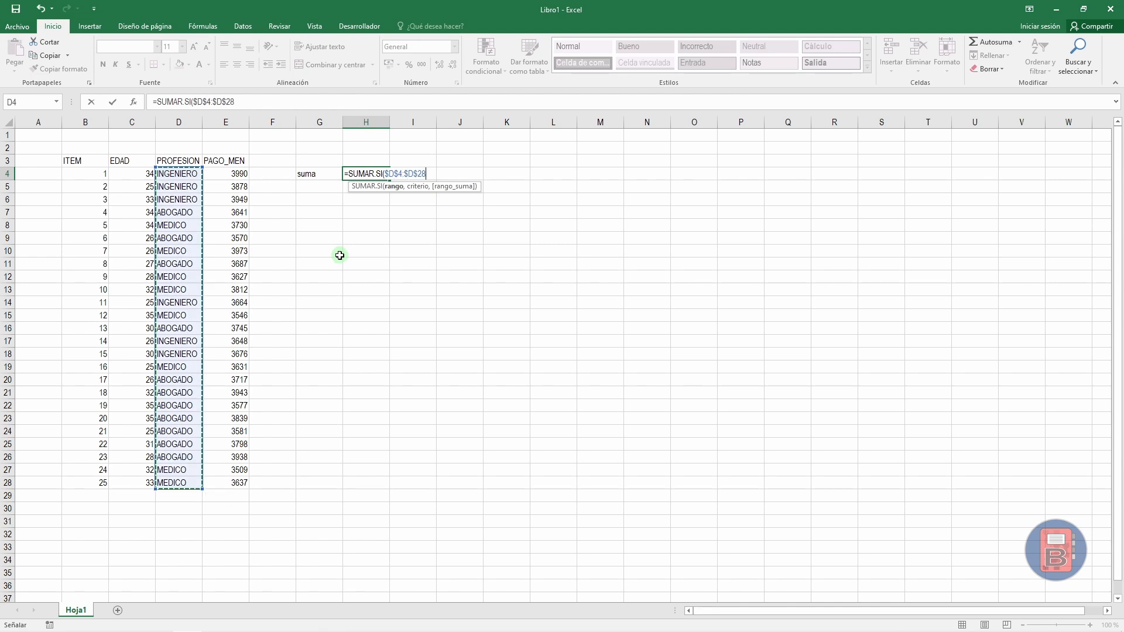
{"action": "type", "text": ","}
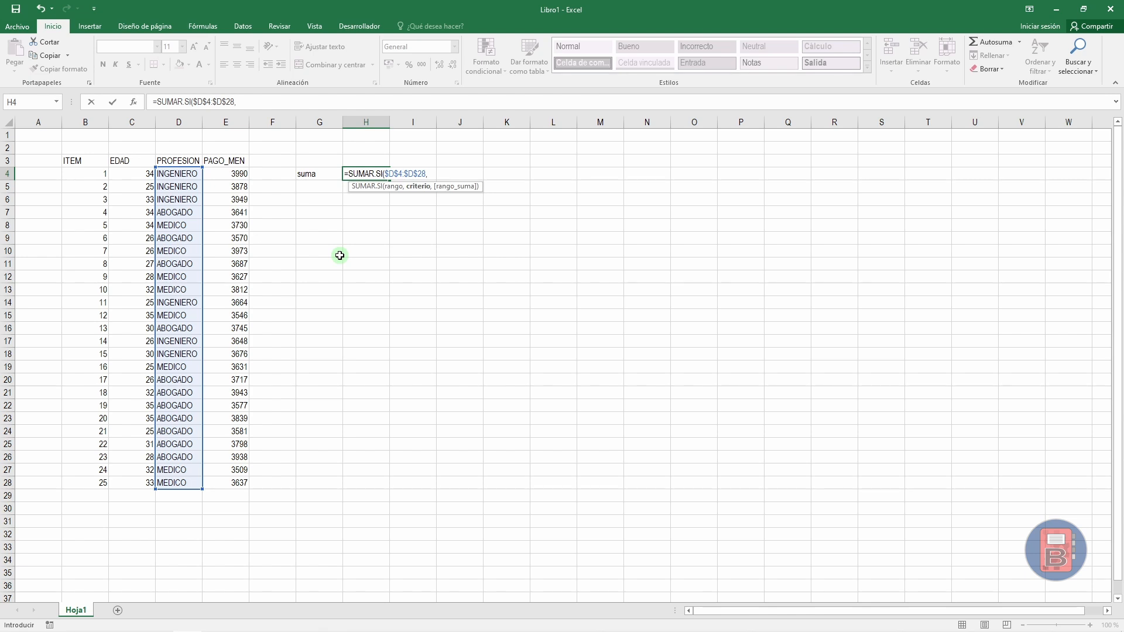
{"action": "type", "text": "\"MEDICO\","}
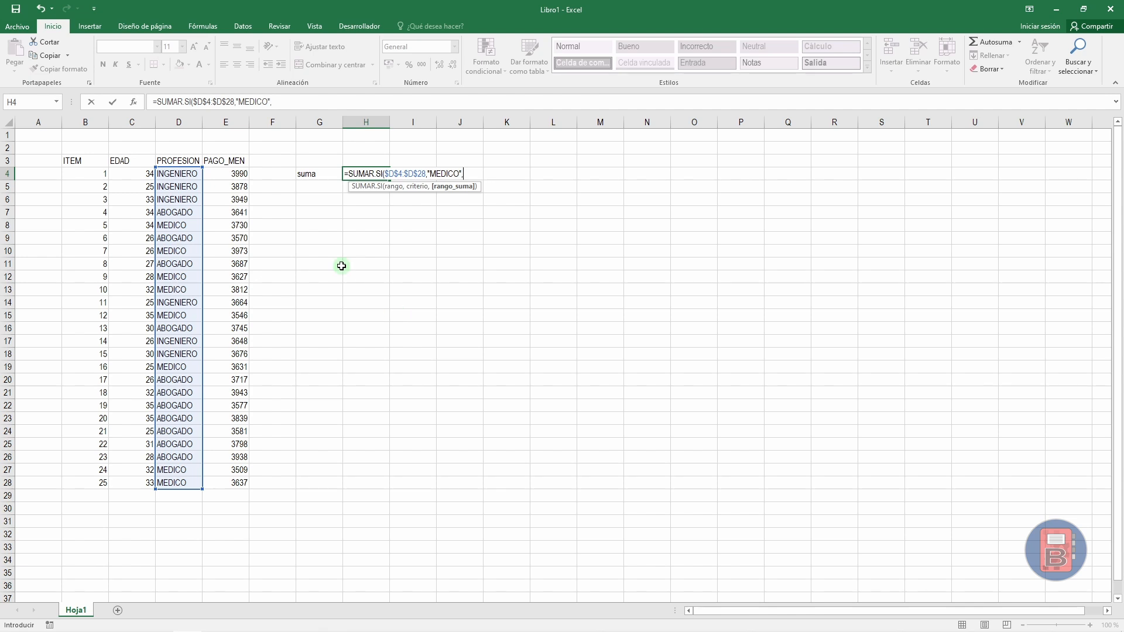
{"action": "left_click_drag", "start_coordinate": [229, 174], "coordinate": [234, 481]}
{"action": "key", "text": "F4"}
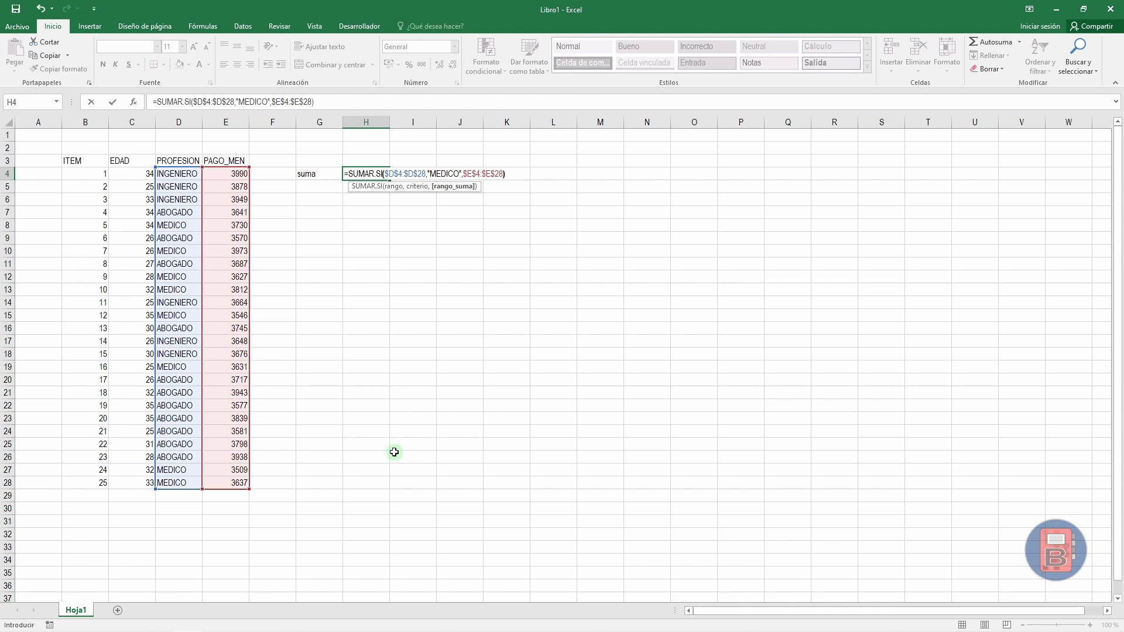
{"action": "key", "text": "Return"}
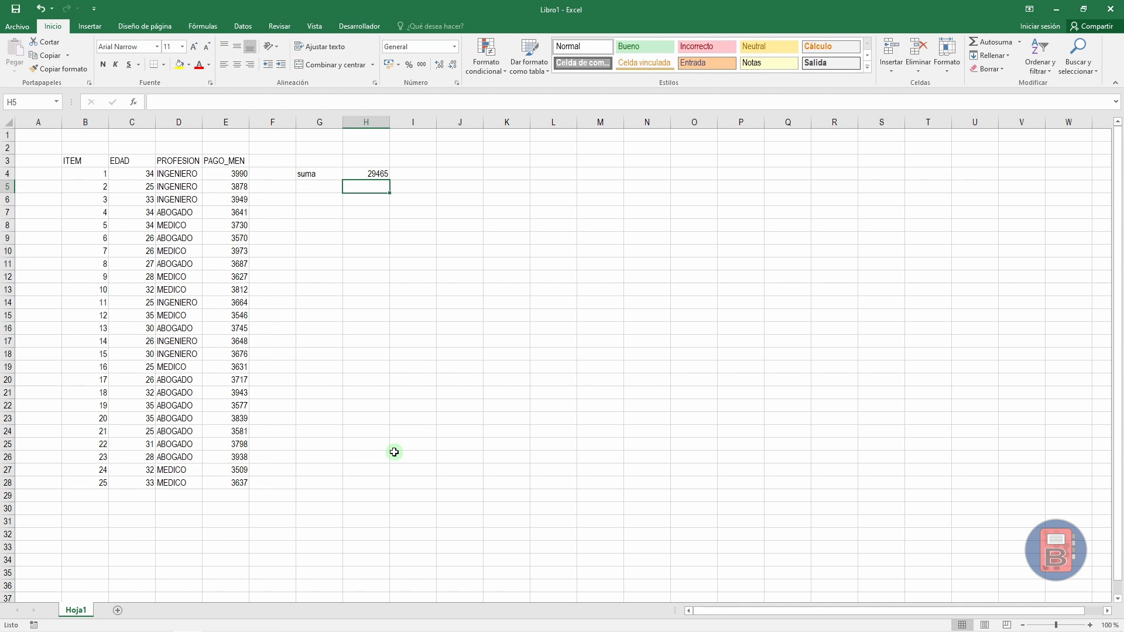
Step: Extend the label in G4 to suma_med
{"action": "key", "text": "Up"}
{"action": "key", "text": "Left"}
{"action": "key", "text": "F2"}
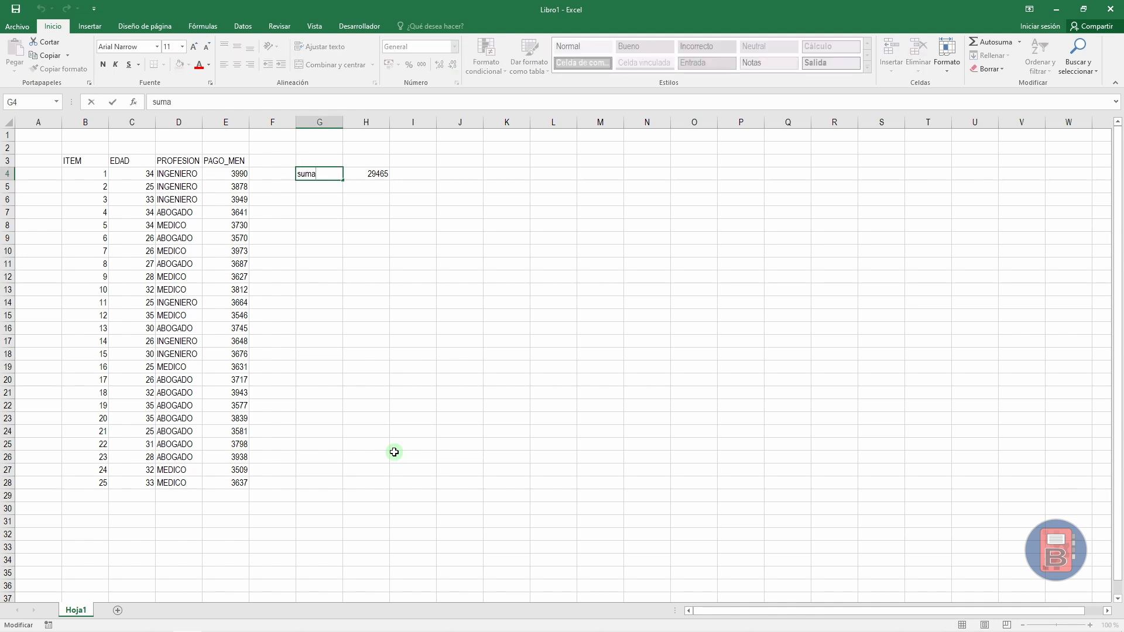
{"action": "type", "text": "_med"}
{"action": "key", "text": "Return"}
{"action": "key", "text": "Up"}
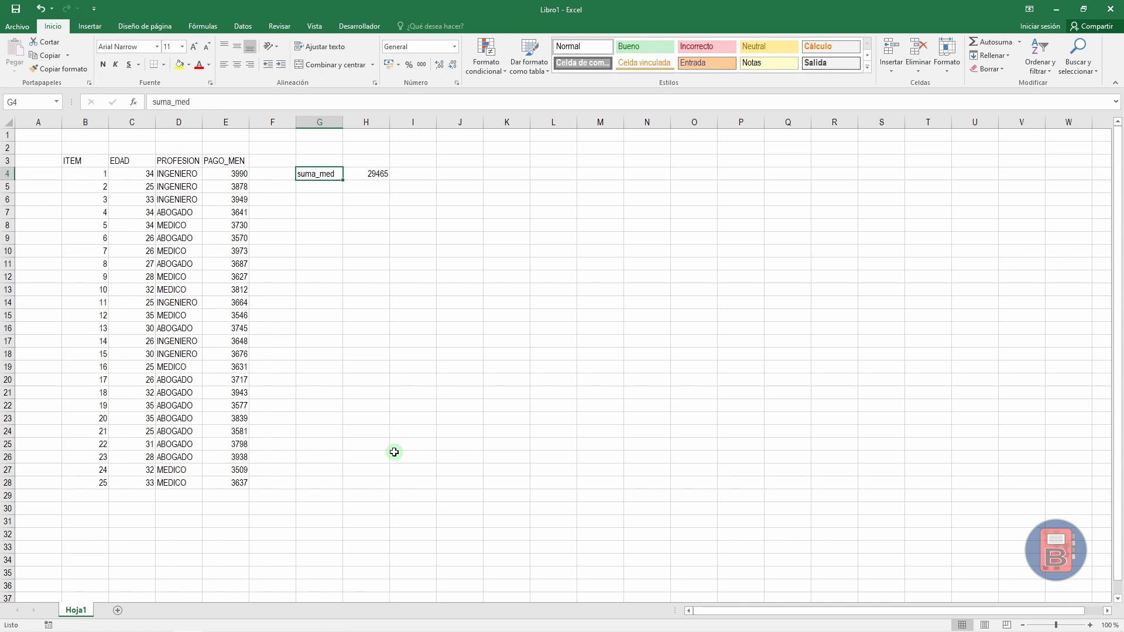
Step: Copy the suma_med label from G4 into G5:G6
{"action": "key", "text": "ctrl+c"}
{"action": "key", "text": "Down"}
{"action": "key", "text": "shift+Down"}
{"action": "key", "text": "ctrl+v"}
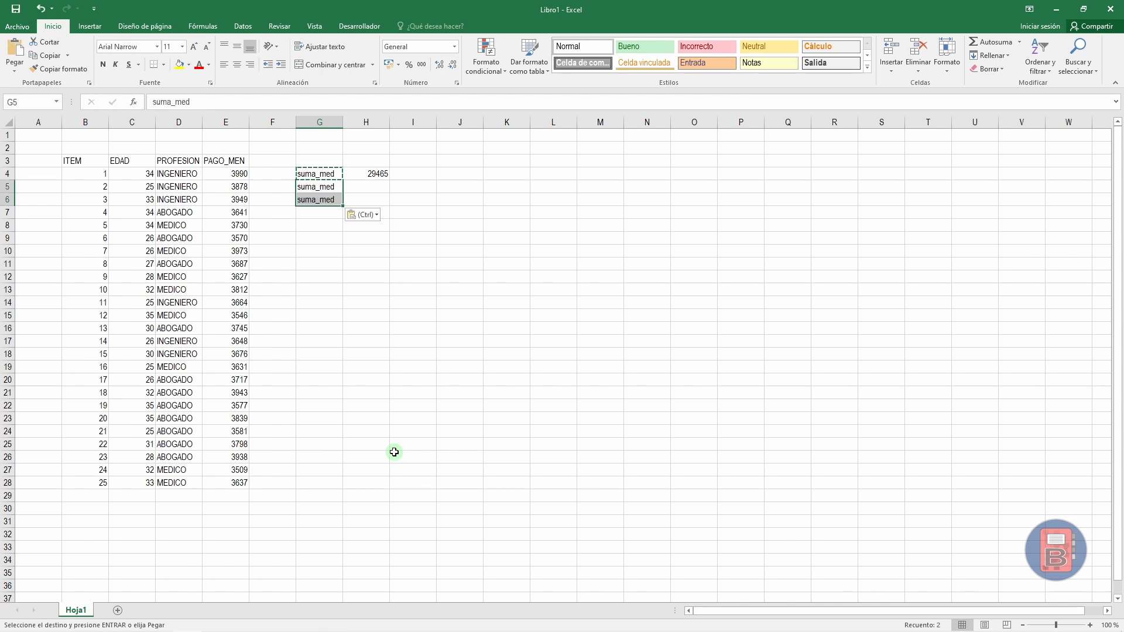
{"action": "key", "text": "Escape"}
Step: Change the label in G5 to suma_ing
{"action": "key", "text": "shift+Up"}
{"action": "key", "text": "F2"}
{"action": "key", "text": "BackSpace"}
{"action": "key", "text": "BackSpace"}
{"action": "key", "text": "BackSpace"}
{"action": "type", "text": "ing"}
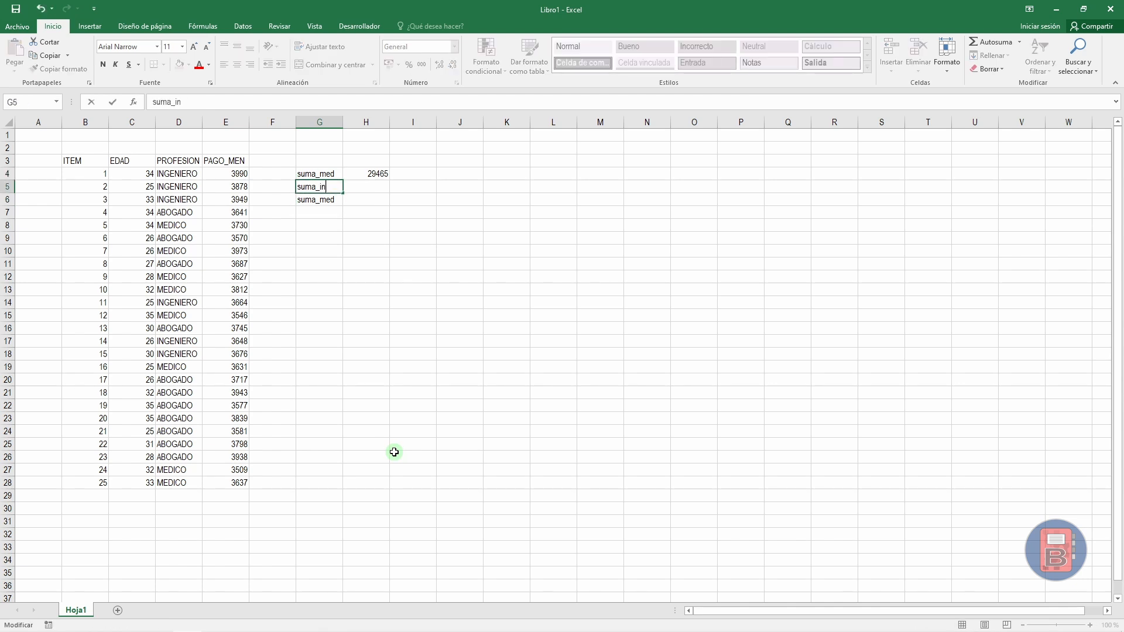
{"action": "key", "text": "Return"}
Step: Change the label in G6 to suma_abog
{"action": "key", "text": "F2"}
{"action": "key", "text": "BackSpace"}
{"action": "key", "text": "BackSpace"}
{"action": "key", "text": "BackSpace"}
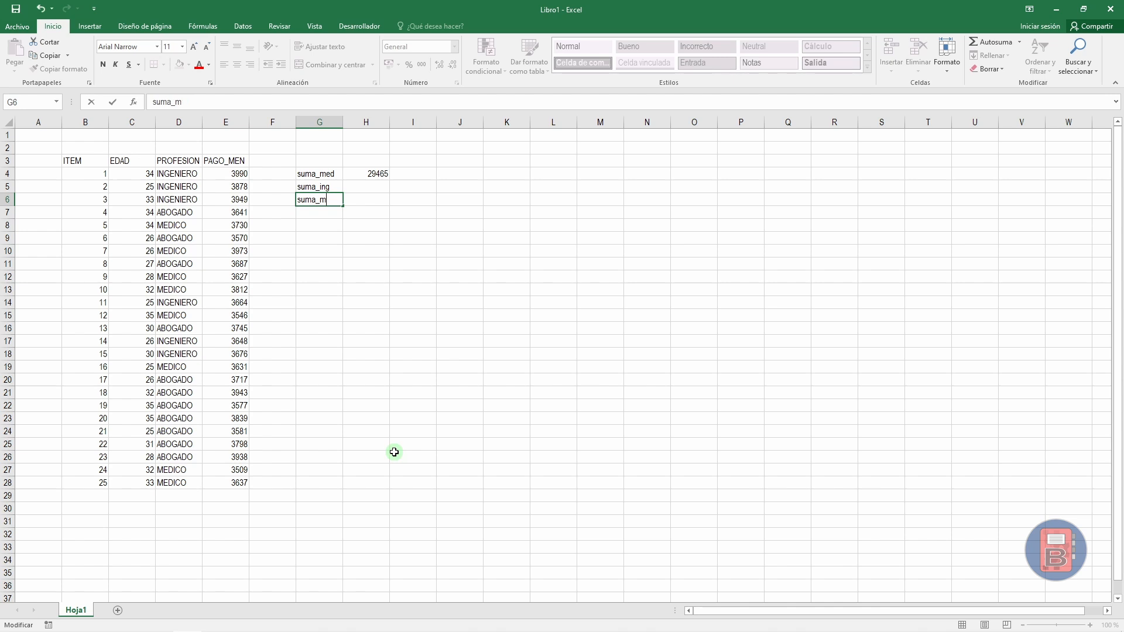
{"action": "type", "text": "abog"}
{"action": "key", "text": "Tab"}
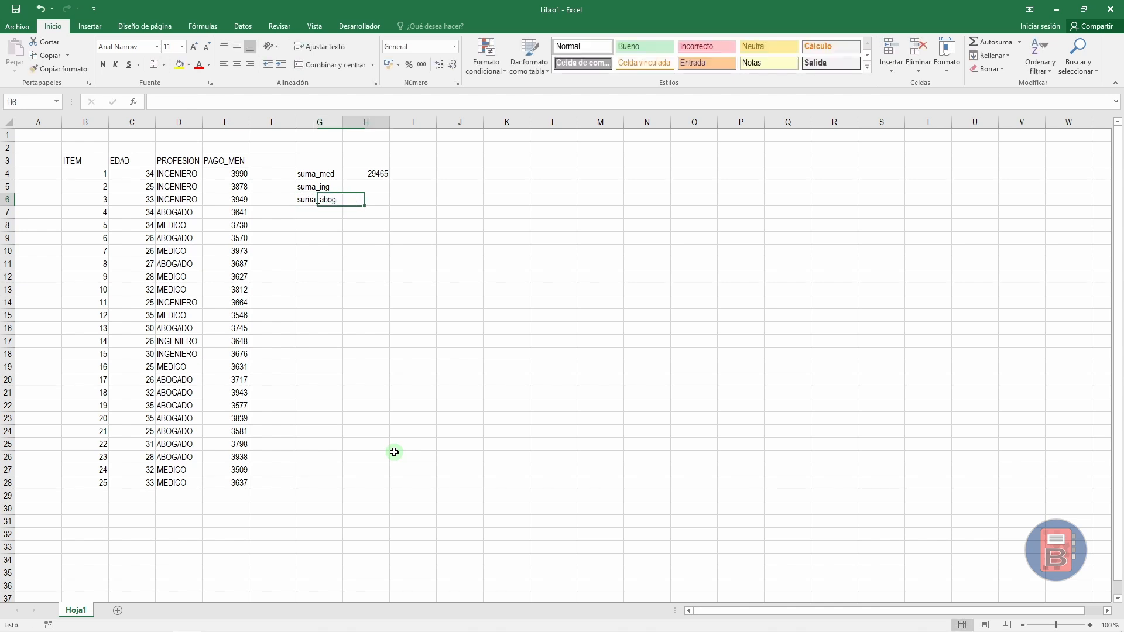
Step: Review the SUMAR.SI formula in H4 and copy it into H5:H6
{"action": "key", "text": "Up"}
{"action": "key", "text": "Up"}
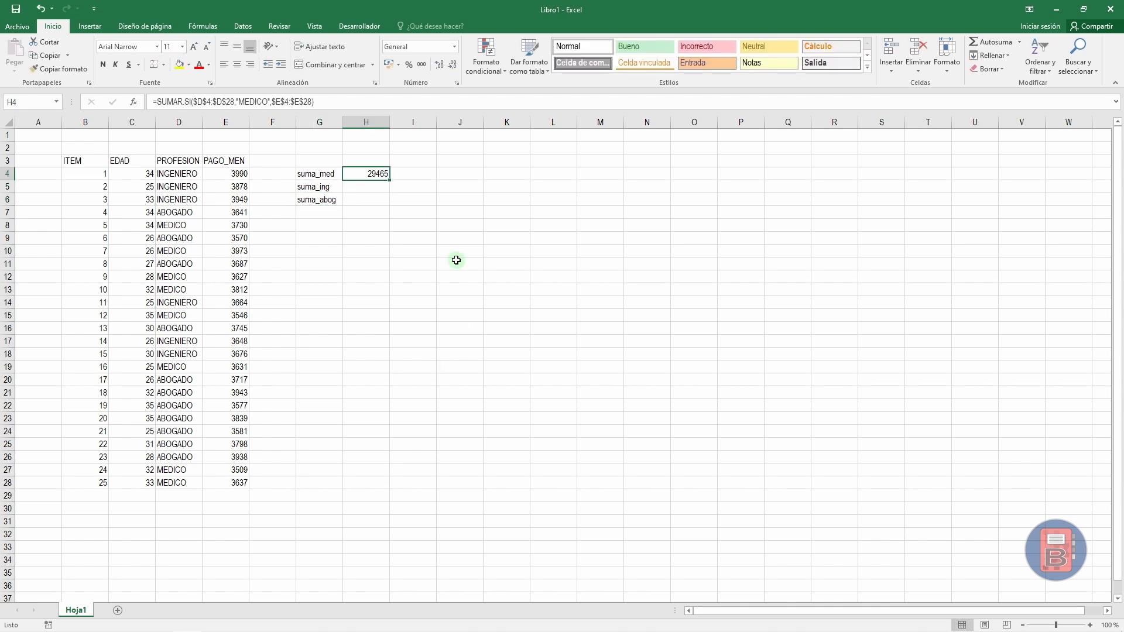
{"action": "key", "text": "F2"}
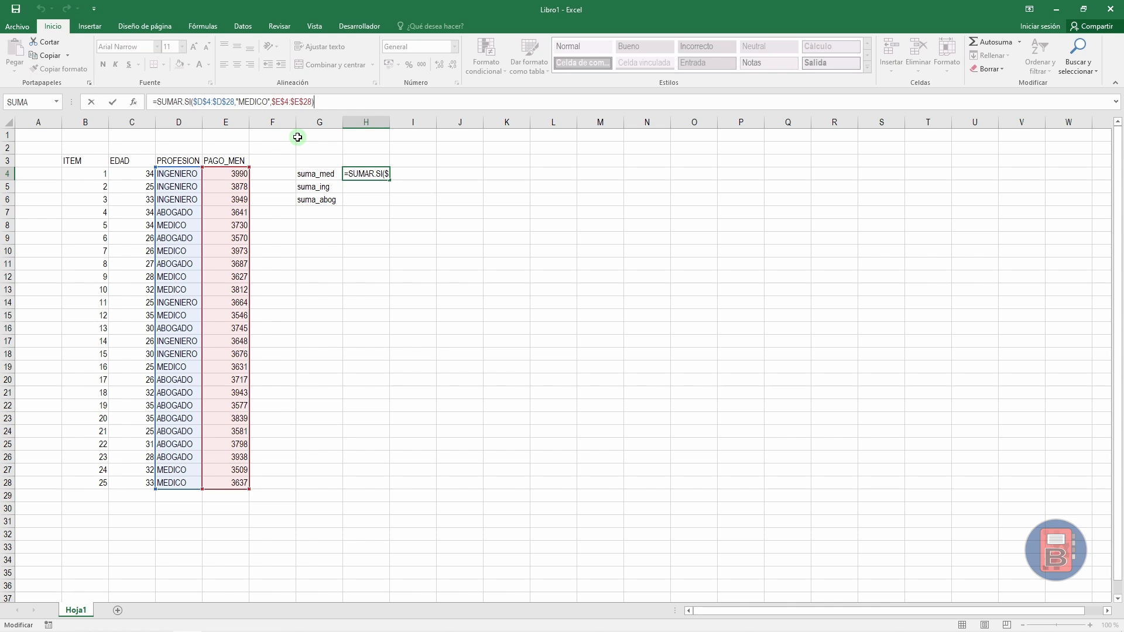
{"action": "key", "text": "ctrl+Return"}
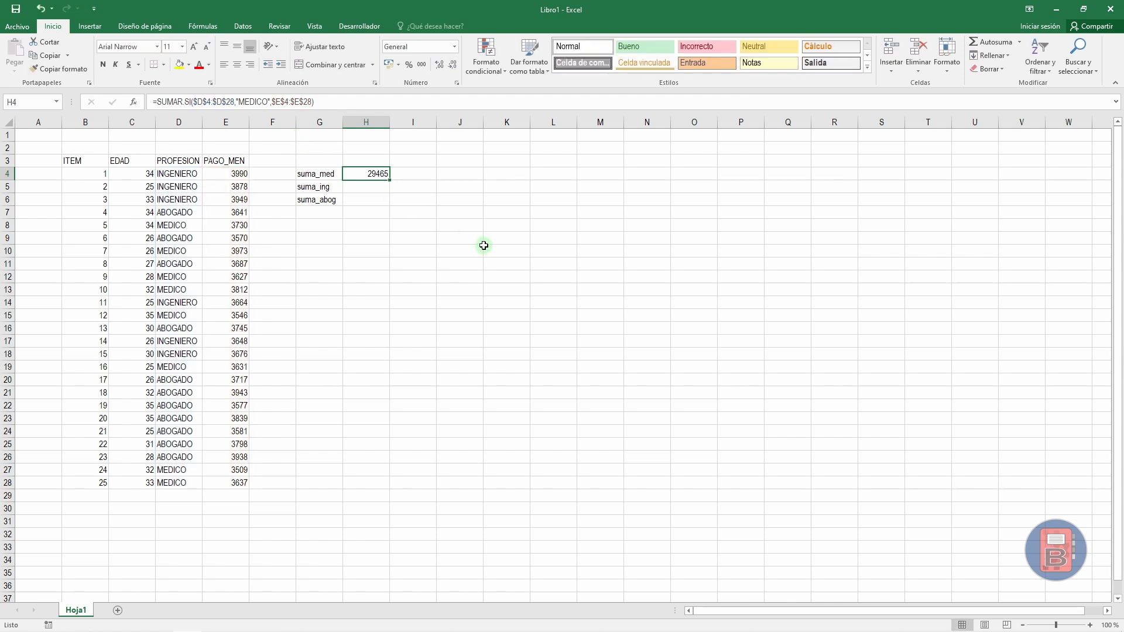
{"action": "key", "text": "ctrl+c"}
{"action": "key", "text": "Down"}
{"action": "key", "text": "shift+Down"}
{"action": "key", "text": "ctrl+v"}
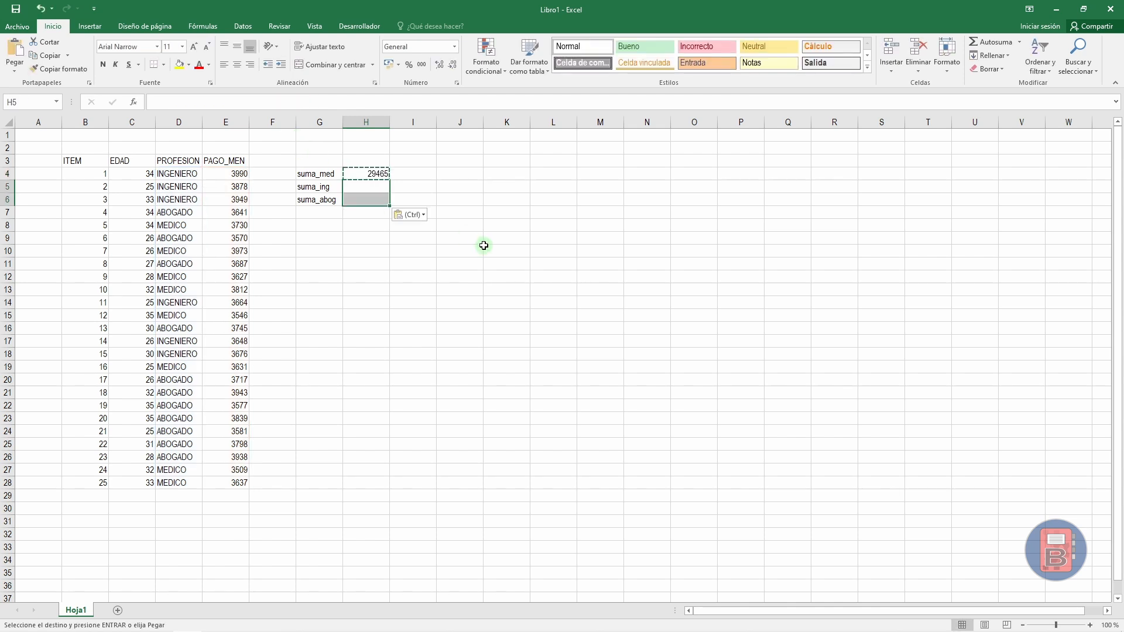
{"action": "key", "text": "Escape"}
Step: Replace the criterion in the H5 formula with "INGENIERO"
{"action": "key", "text": "shift+Up"}
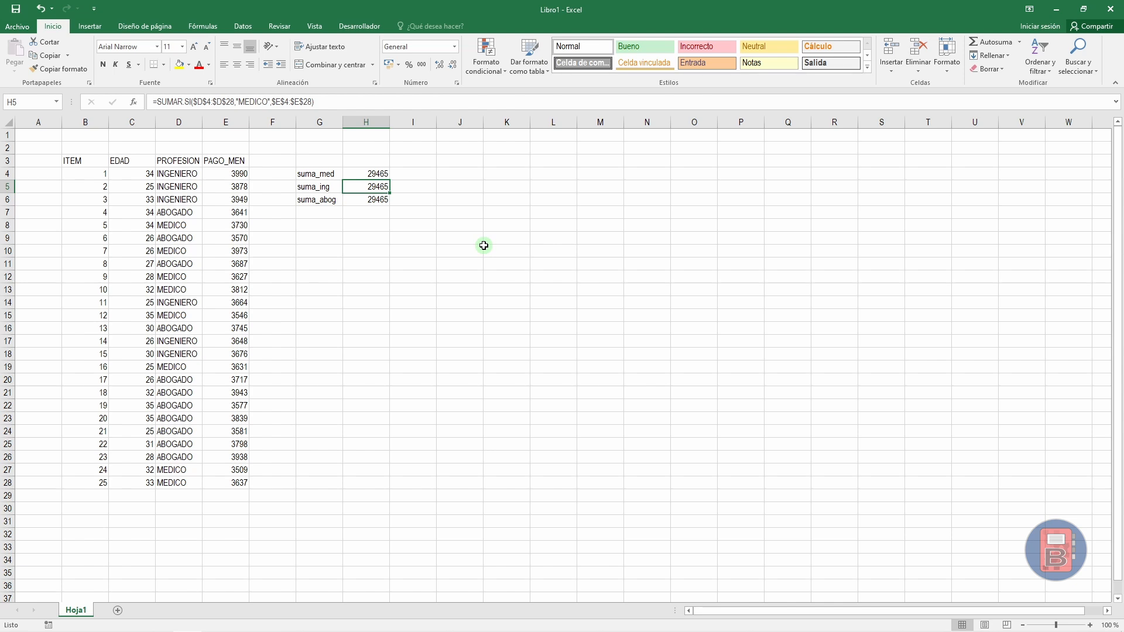
{"action": "left_click", "coordinate": [257, 102]}
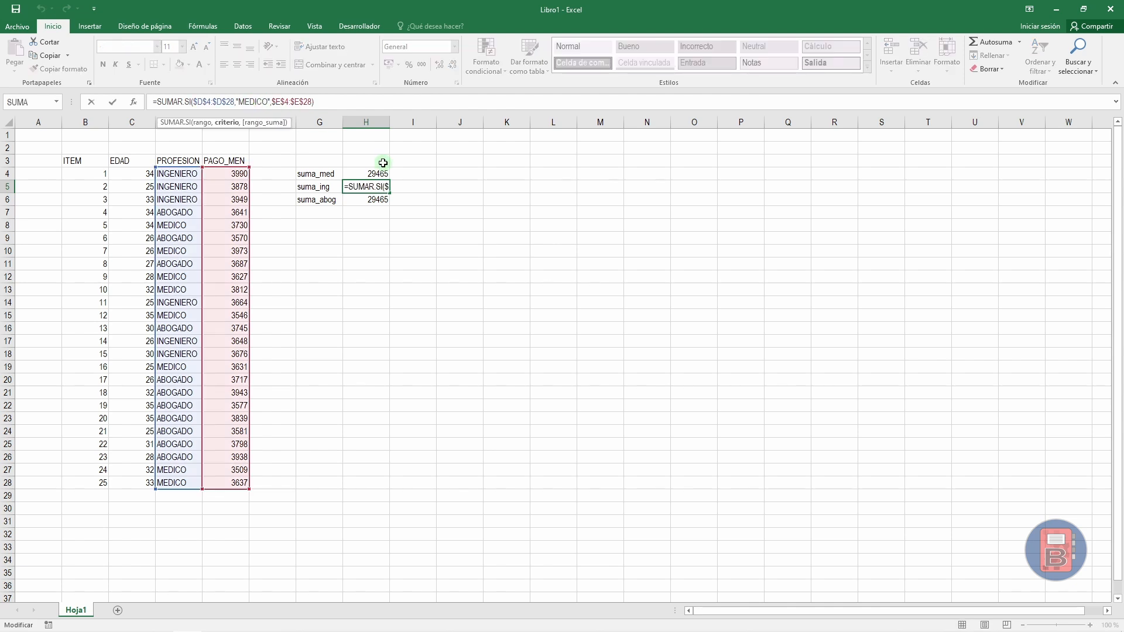
{"action": "key", "text": "Right"}
{"action": "key", "text": "Right"}
{"action": "key", "text": "shift+Left"}
{"action": "key", "text": "shift+Left"}
{"action": "key", "text": "shift+Left"}
{"action": "key", "text": "shift+Left"}
{"action": "key", "text": "shift+Left"}
{"action": "key", "text": "shift+Left"}
{"action": "type", "text": "INGENIERO"}
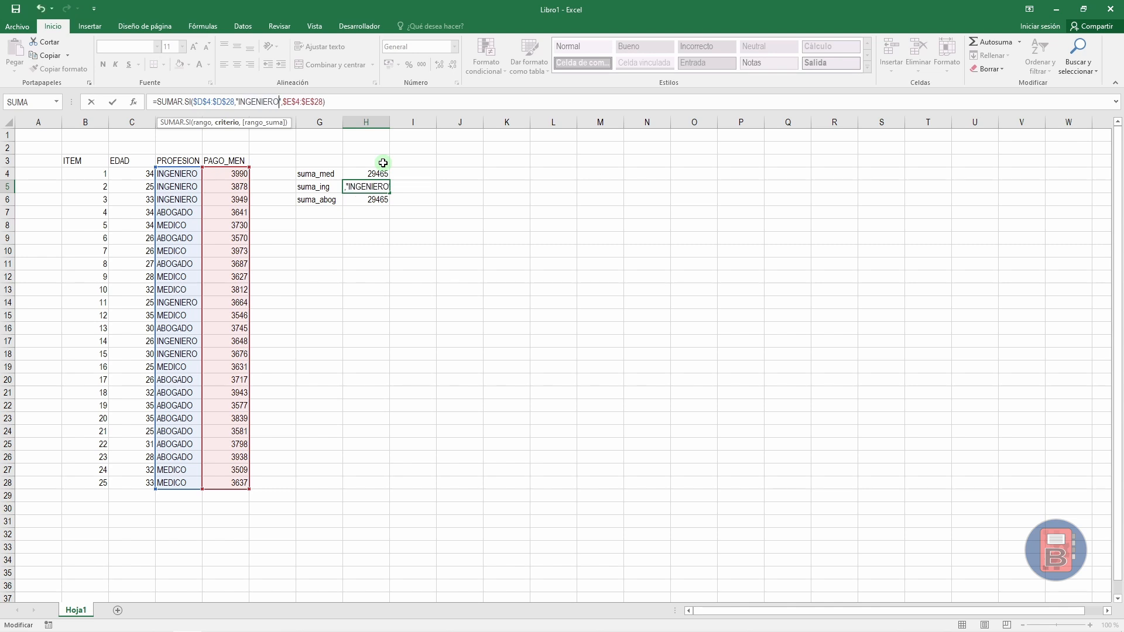
{"action": "key", "text": "Return"}
Step: Replace the criterion in the H6 formula with "ABOGADO"
{"action": "key", "text": "F2"}
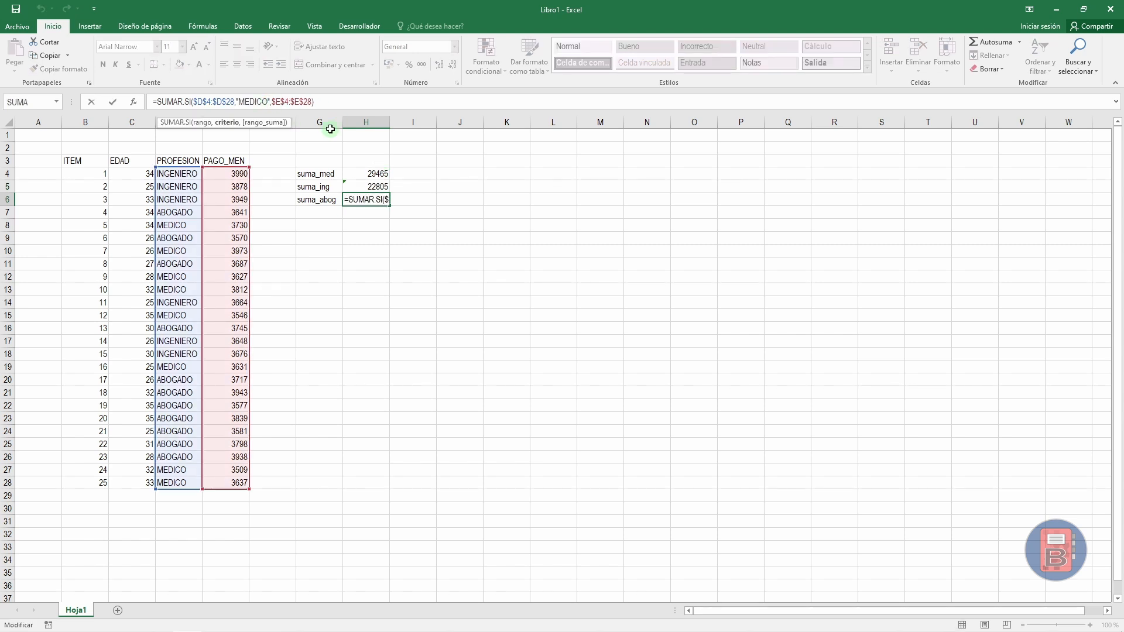
{"action": "key", "text": "Left"}
{"action": "key", "text": "Left"}
{"action": "key", "text": "Left"}
{"action": "key", "text": "Left"}
{"action": "key", "text": "Left"}
{"action": "key", "text": "Left"}
{"action": "key", "text": "Left"}
{"action": "key", "text": "Left"}
{"action": "key", "text": "Left"}
{"action": "key", "text": "Left"}
{"action": "key", "text": "Left"}
{"action": "key", "text": "Left"}
{"action": "key", "text": "Left"}
{"action": "key", "text": "shift+Left"}
{"action": "key", "text": "shift+Left"}
{"action": "key", "text": "shift+Left"}
{"action": "key", "text": "shift+Left"}
{"action": "key", "text": "shift+Left"}
{"action": "key", "text": "shift+Left"}
{"action": "type", "text": "AB"}
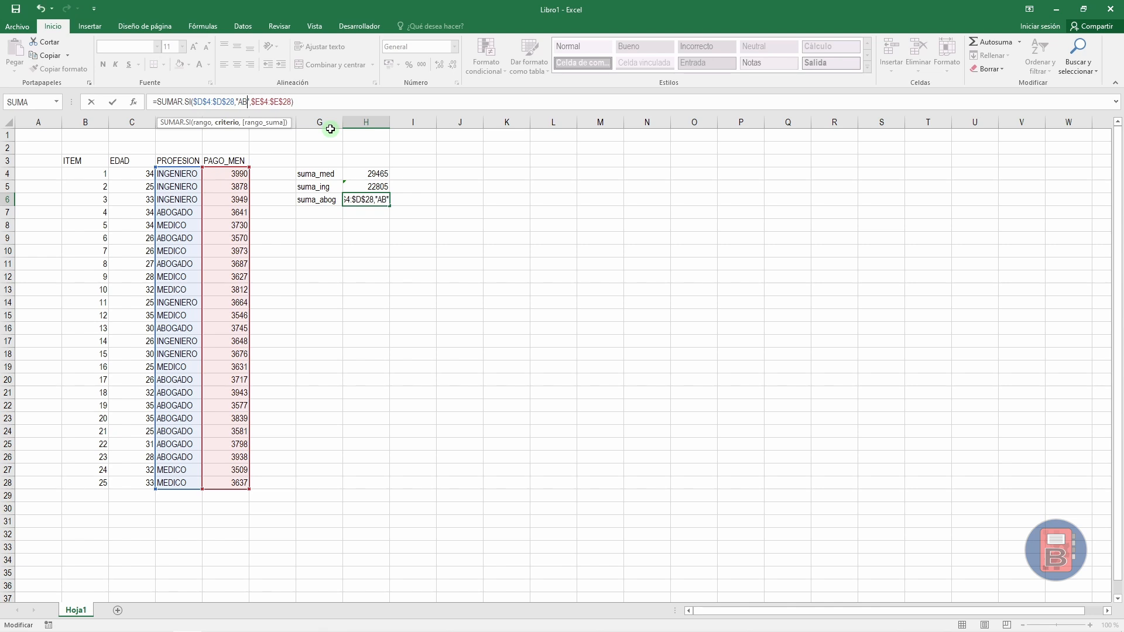
{"action": "type", "text": "OGADO"}
{"action": "key", "text": "Return"}
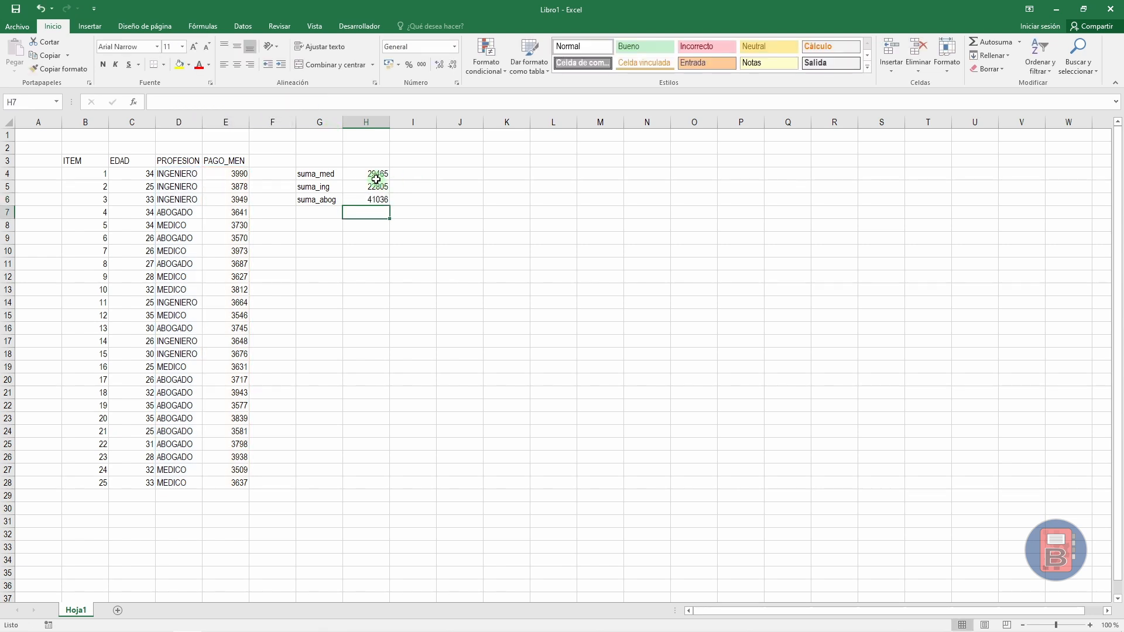
Step: Total the three profession sums in H7 with a SUMA formula over H4:H6
{"action": "left_click_drag", "start_coordinate": [376, 180], "coordinate": [376, 200]}
{"action": "left_click", "coordinate": [372, 212]}
{"action": "type", "text": "=SUMA("}
{"action": "key", "text": "Up"}
{"action": "key", "text": "shift+Up"}
{"action": "key", "text": "shift+Up"}
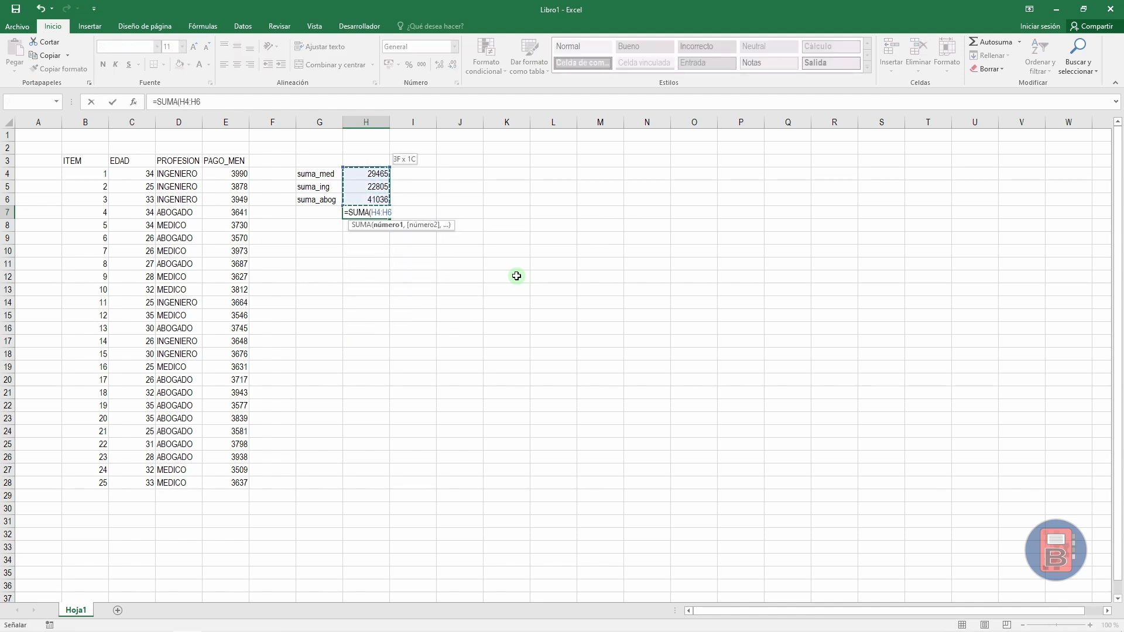
{"action": "key", "text": "Return"}
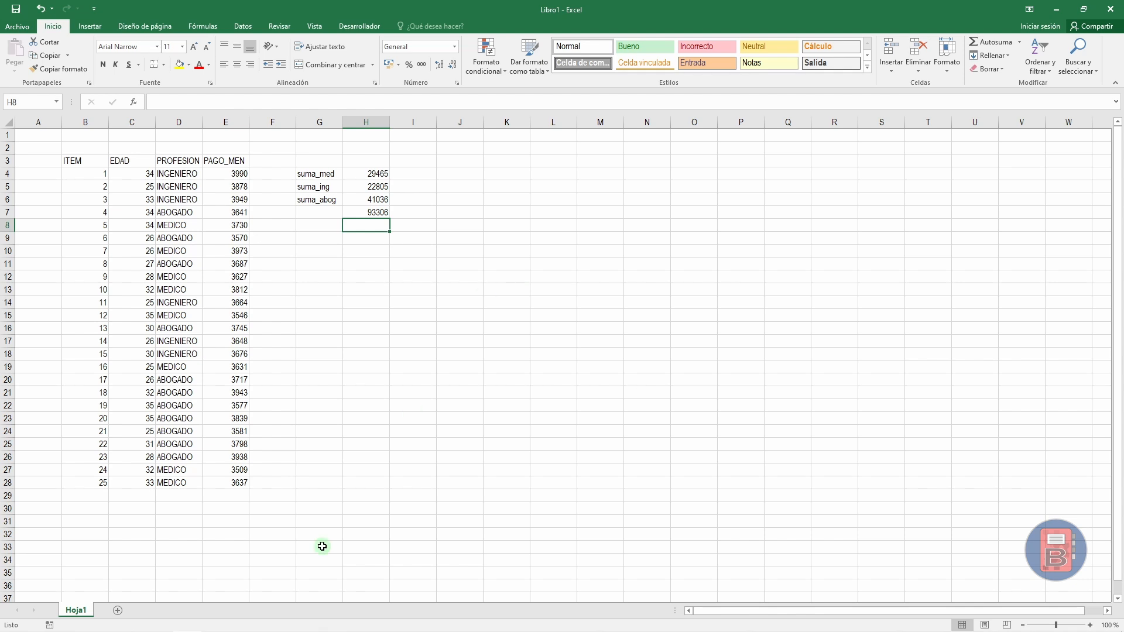
Step: Total the monthly payments in E29 with a SUMA formula over E4:E28
{"action": "left_click", "coordinate": [227, 495]}
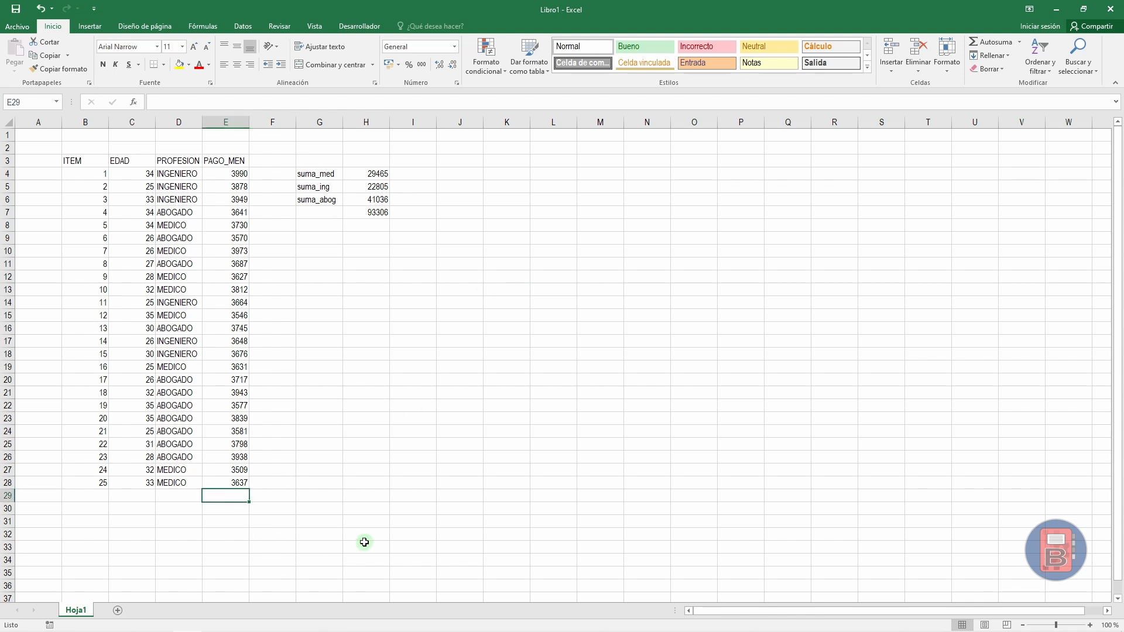
{"action": "type", "text": "=SUMA("}
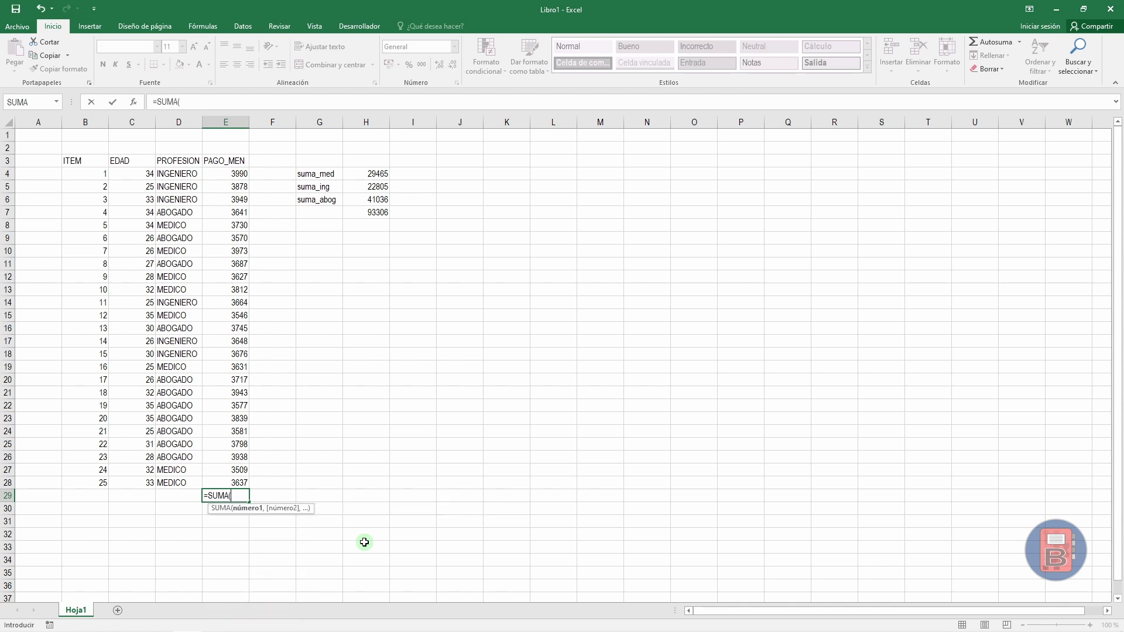
{"action": "key", "text": "Up"}
{"action": "key", "text": "ctrl+shift+Up"}
{"action": "key", "text": "shift+Down"}
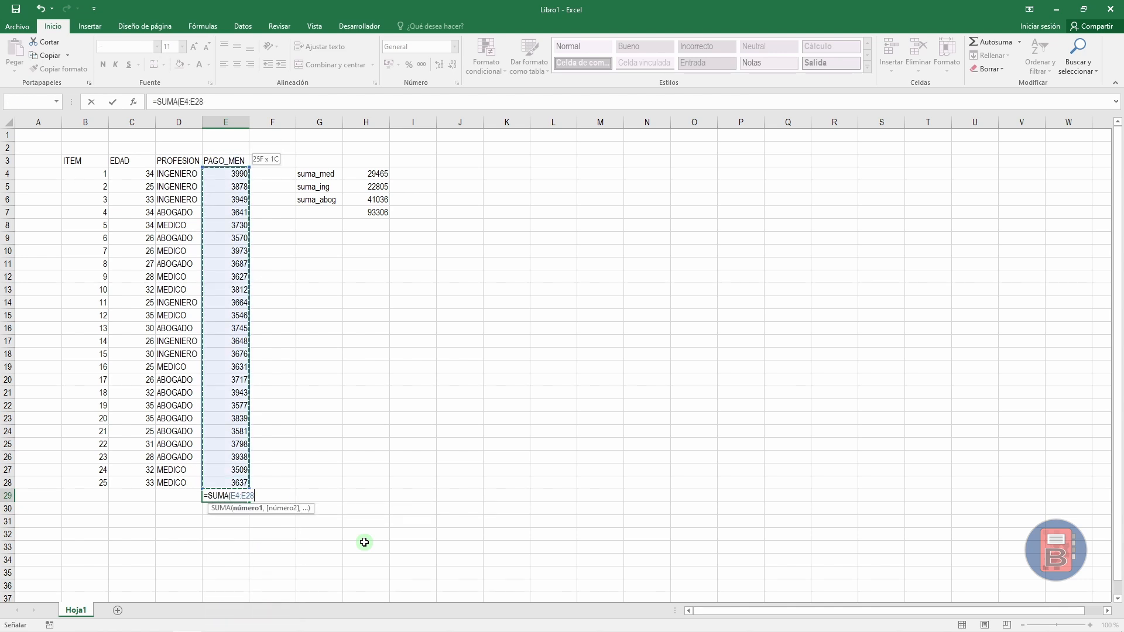
{"action": "type", "text": ")"}
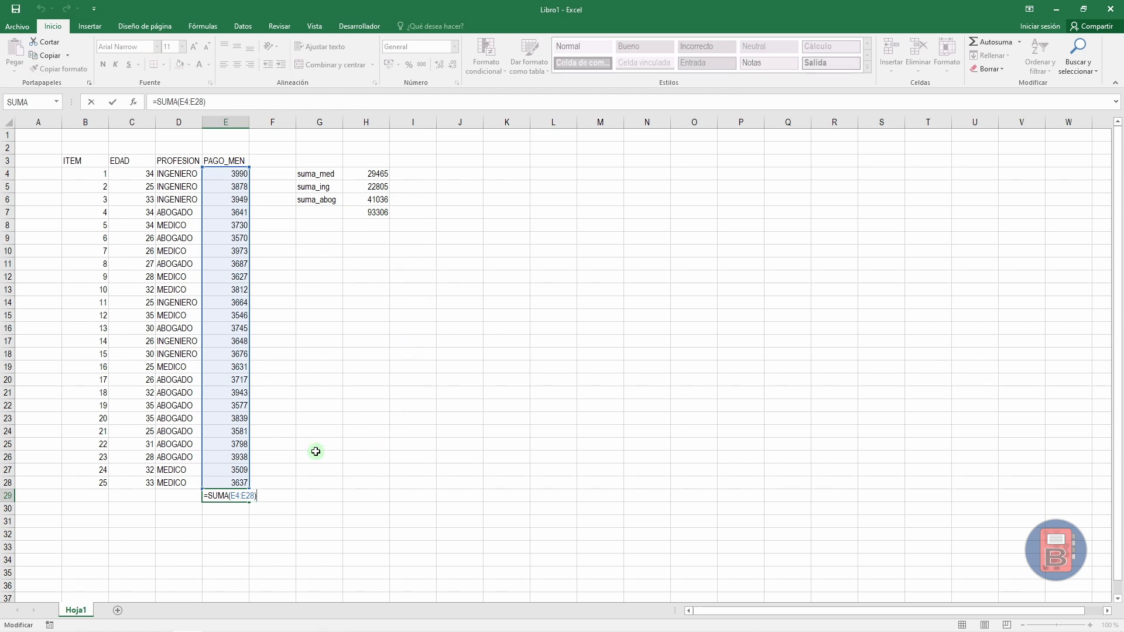
{"action": "key", "text": "Return"}
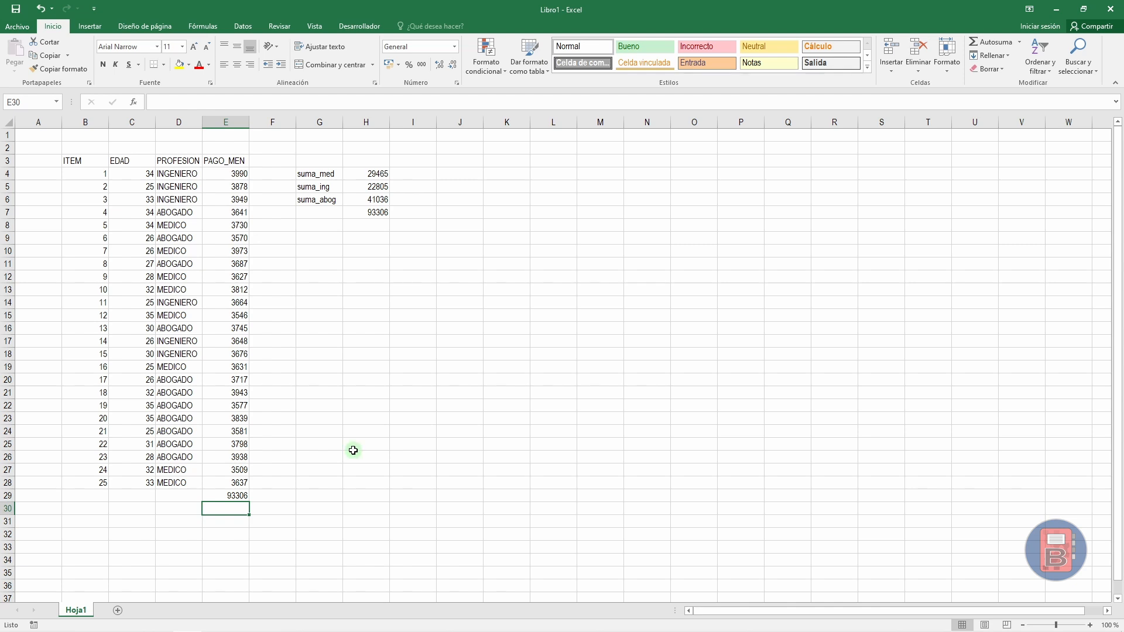
Step: Enter the labels "criterio" in G9 and "suma" in G10
{"action": "left_click", "coordinate": [319, 239]}
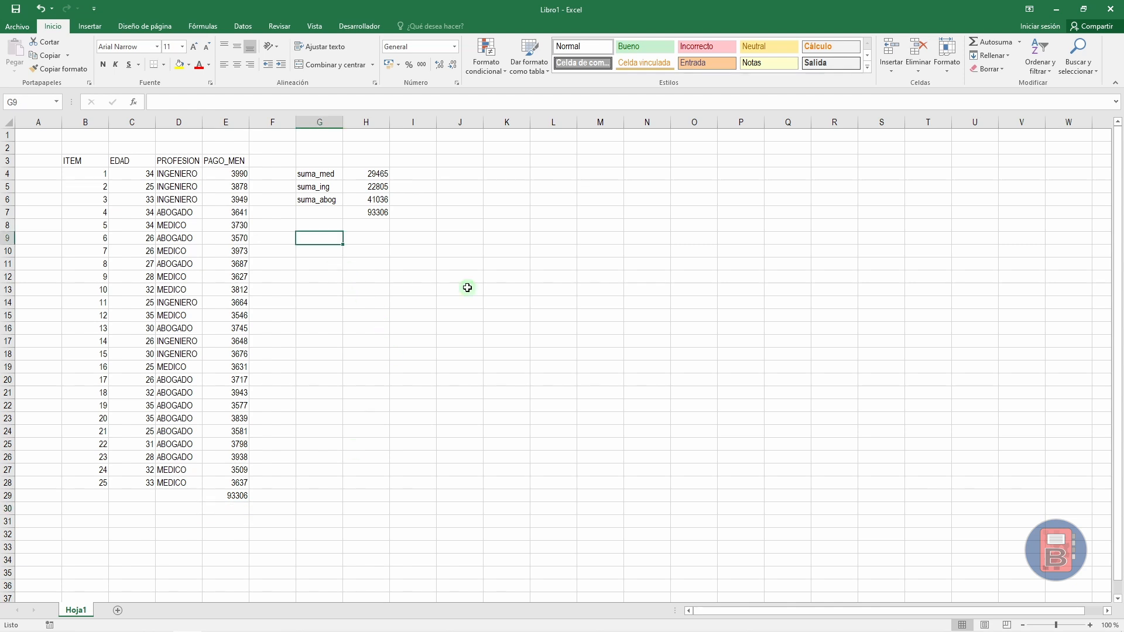
{"action": "type", "text": "criterio"}
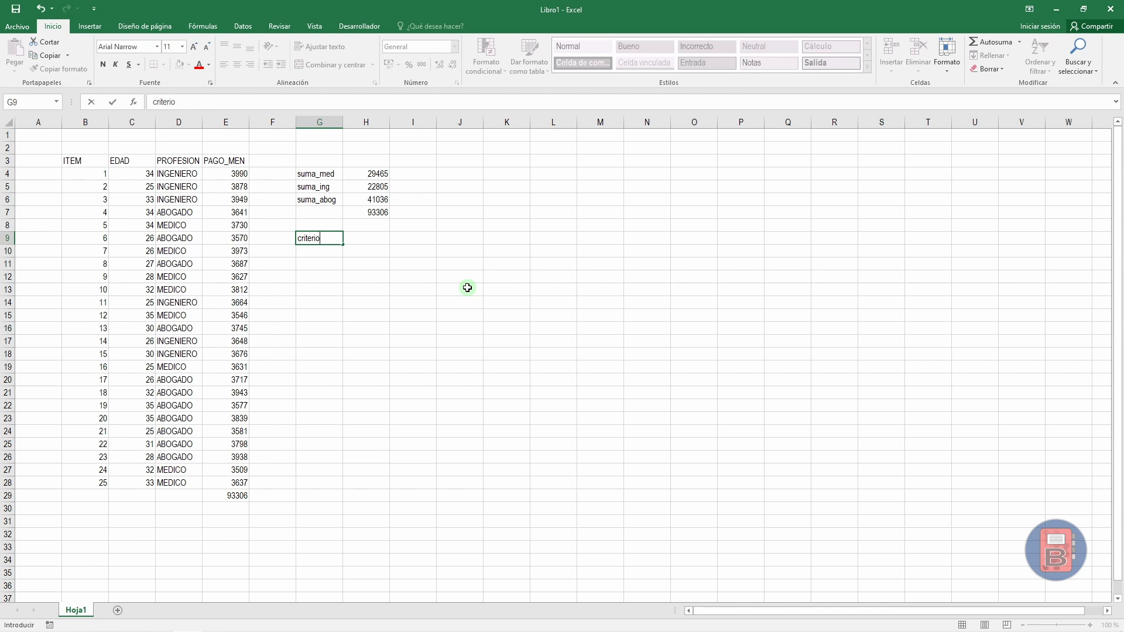
{"action": "key", "text": "Return"}
{"action": "type", "text": "suma"}
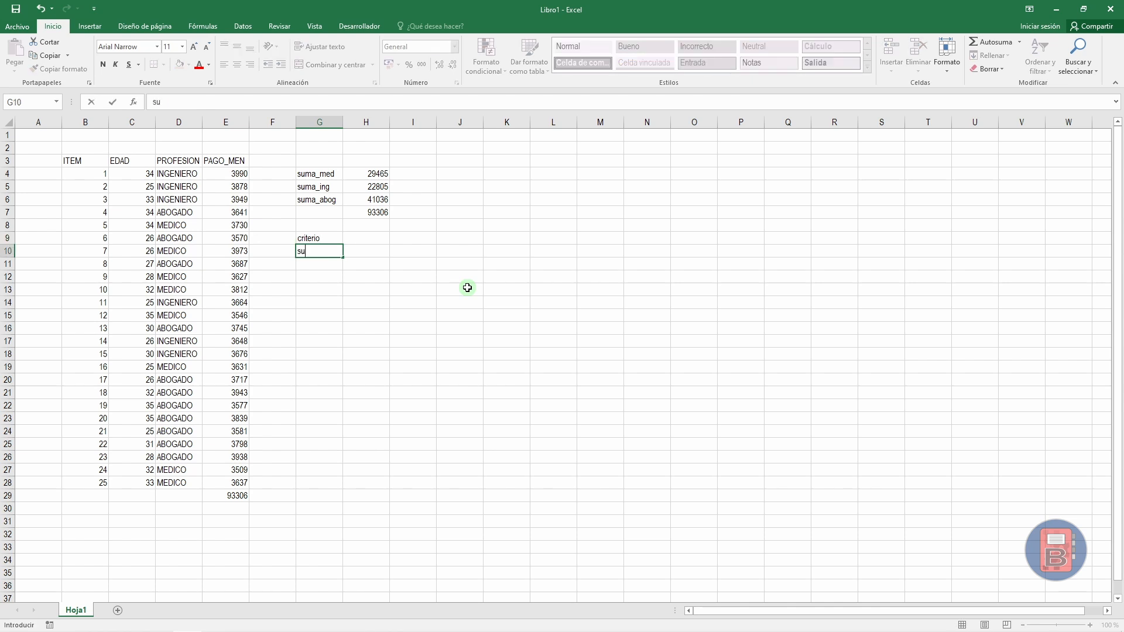
{"action": "key", "text": "Return"}
Step: Begin a SUMAR.SI formula in H10 with the absolute profession range $D$4:$D$28 as its criteria range
{"action": "key", "text": "Right"}
{"action": "key", "text": "Up"}
{"action": "key", "text": "Up"}
{"action": "key", "text": "Down"}
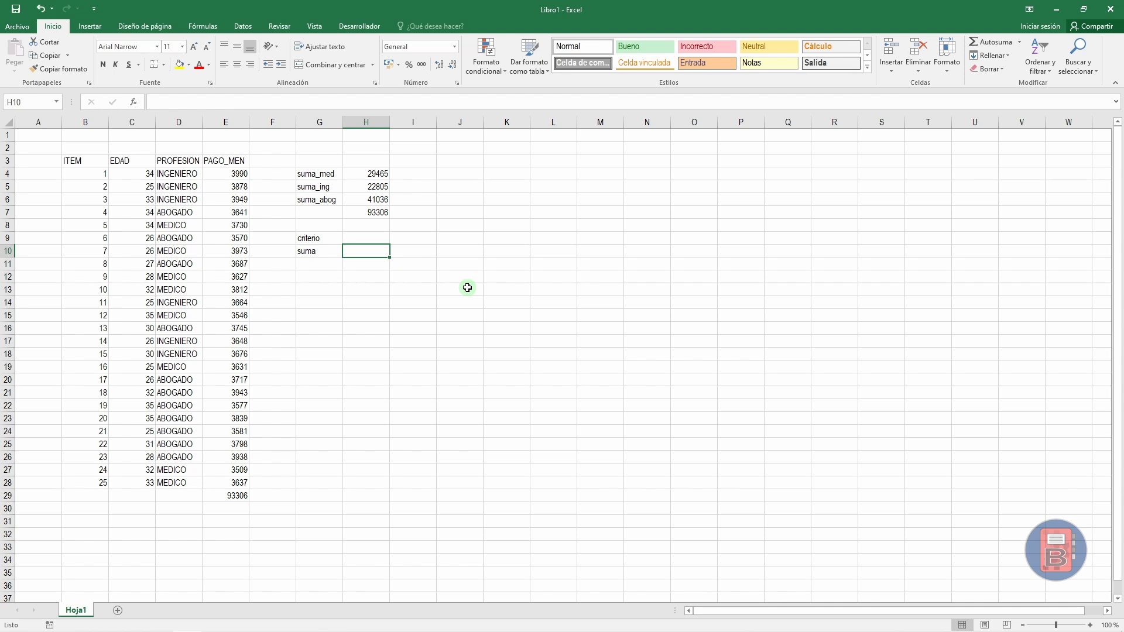
{"action": "type", "text": "=sum"}
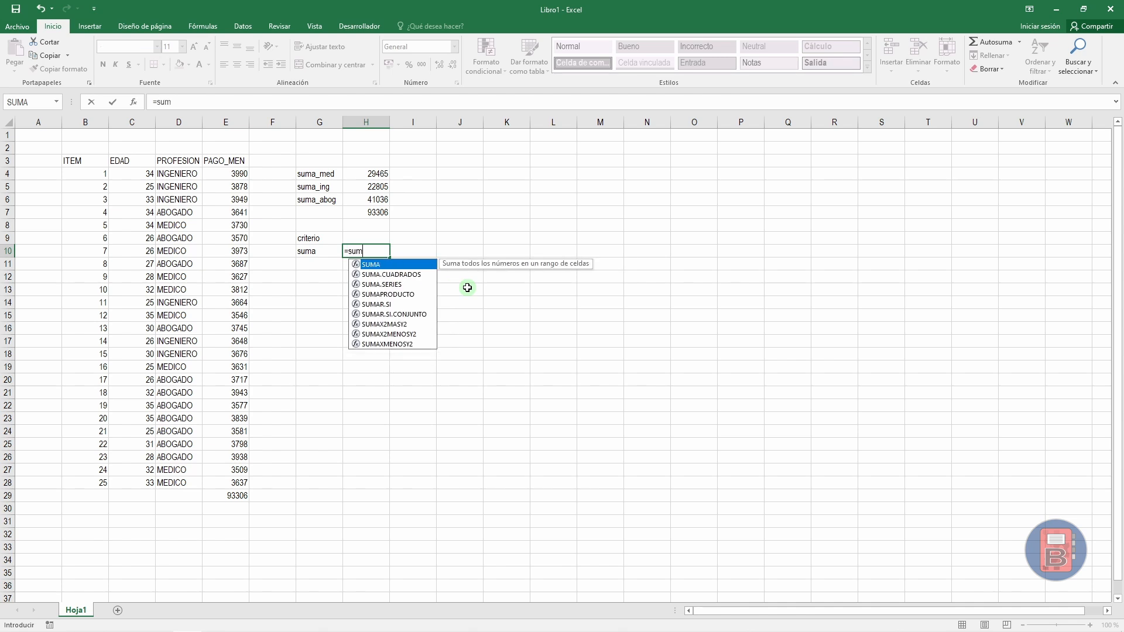
{"action": "key", "text": "Down"}
{"action": "key", "text": "Down"}
{"action": "key", "text": "Down"}
{"action": "key", "text": "Down"}
{"action": "key", "text": "Tab"}
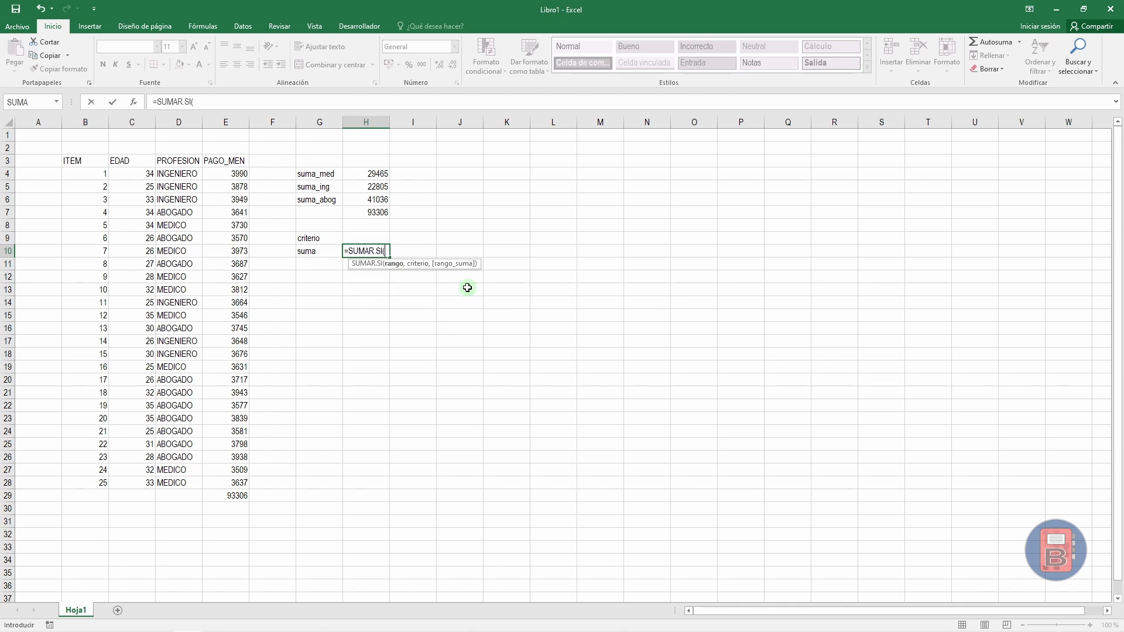
{"action": "left_click_drag", "start_coordinate": [184, 176], "coordinate": [183, 483]}
{"action": "key", "text": "F4"}
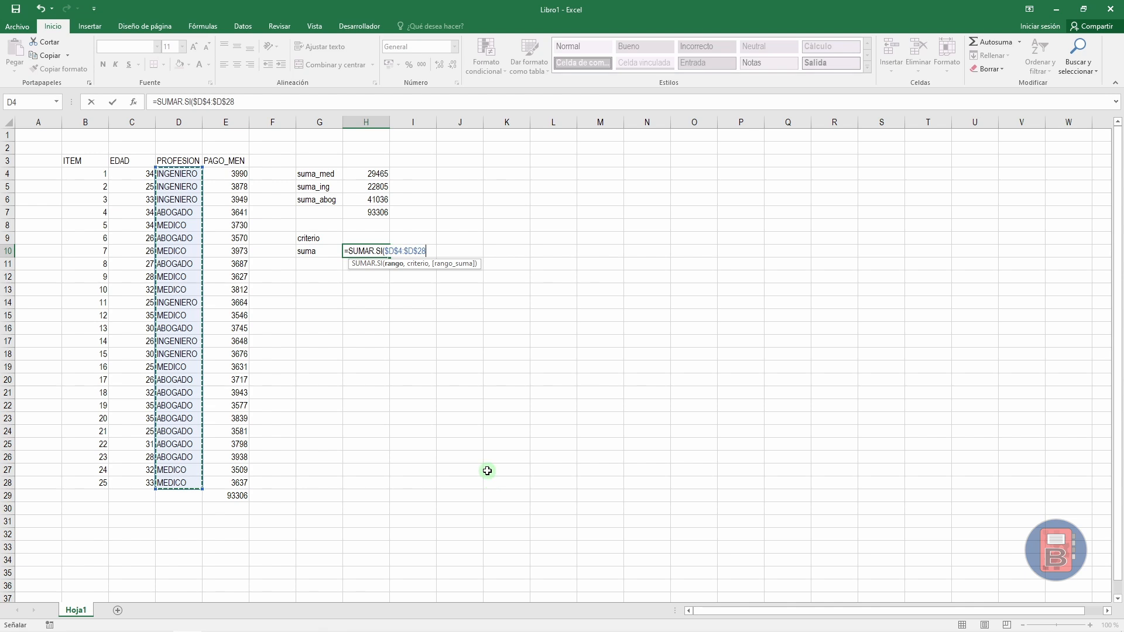
{"action": "type", "text": ","}
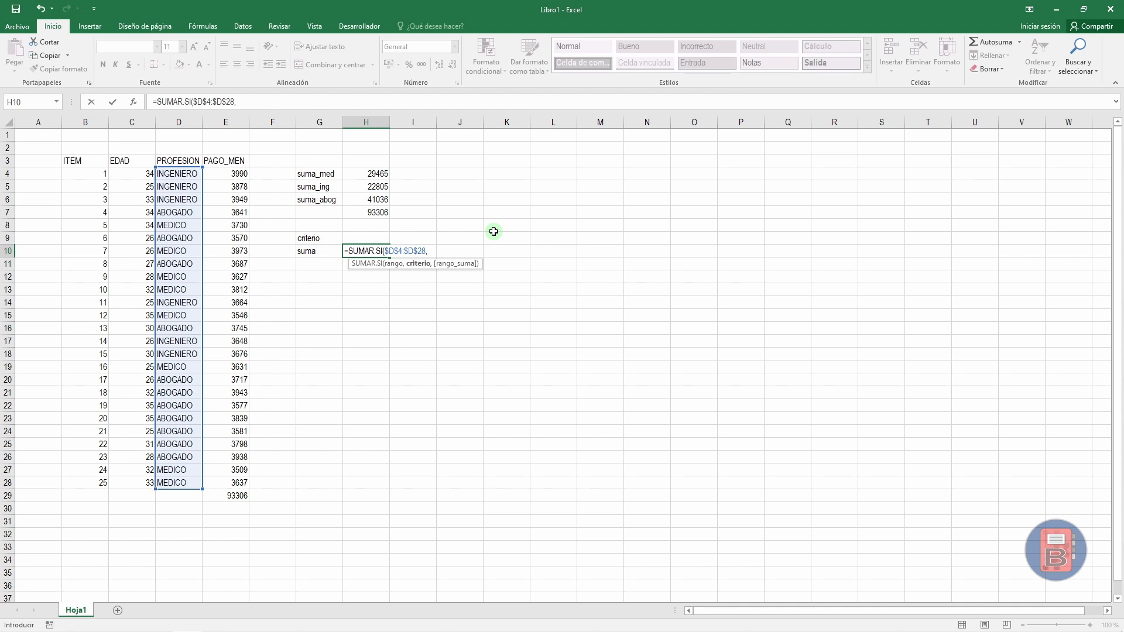
Step: Complete the H10 formula with H9 as the criterion and $E$4:$E$28 as the sum range
{"action": "left_click", "coordinate": [368, 238]}
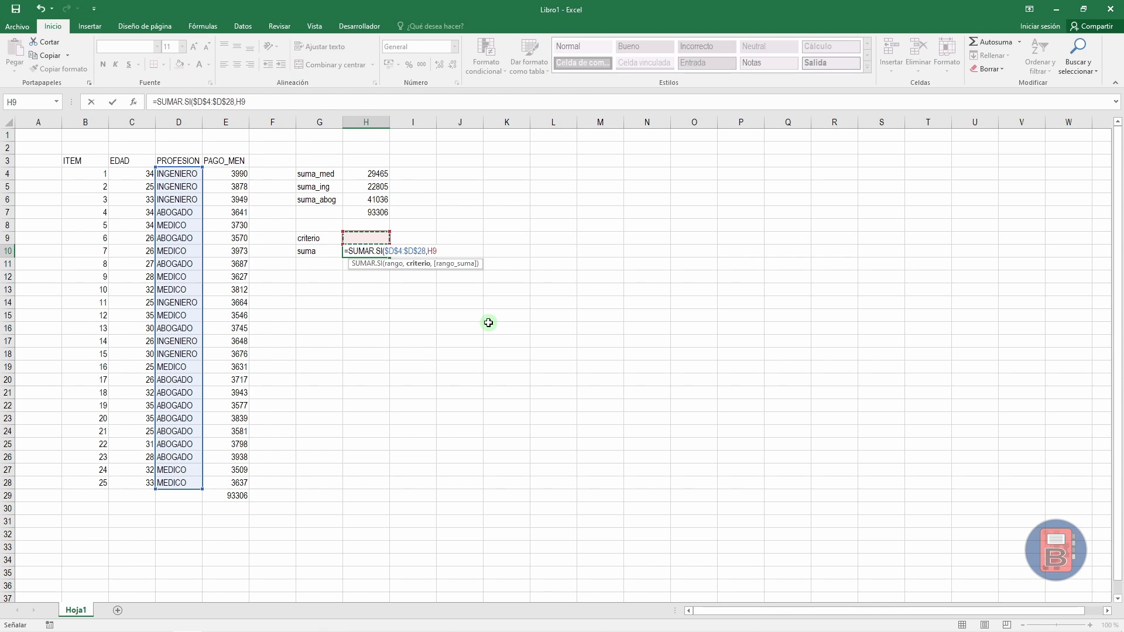
{"action": "type", "text": ","}
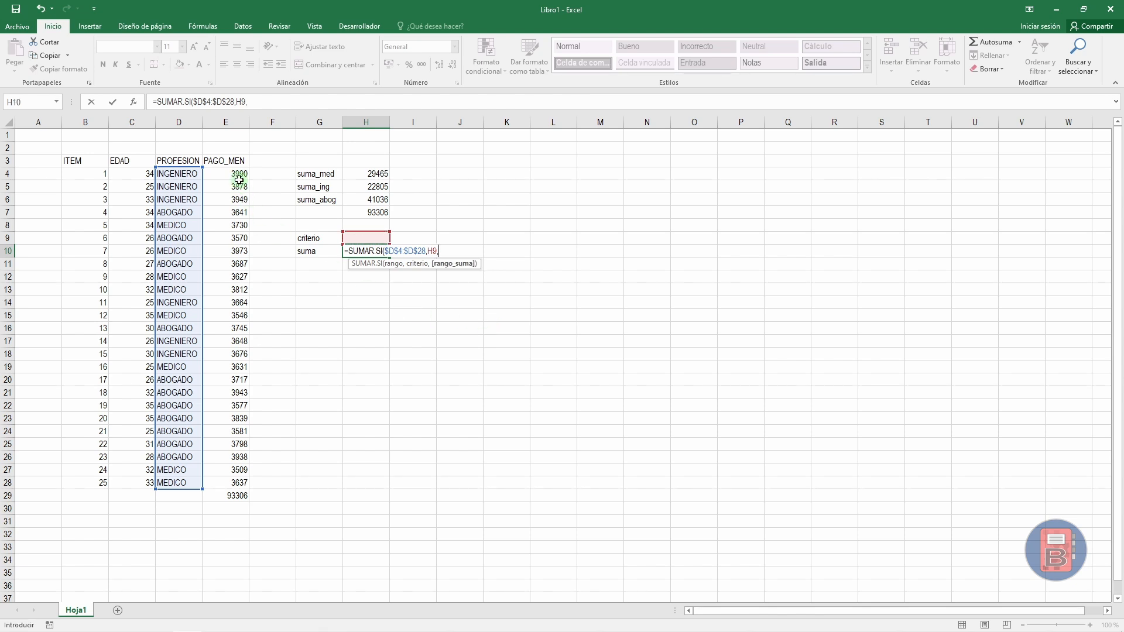
{"action": "left_click_drag", "start_coordinate": [228, 172], "coordinate": [226, 481]}
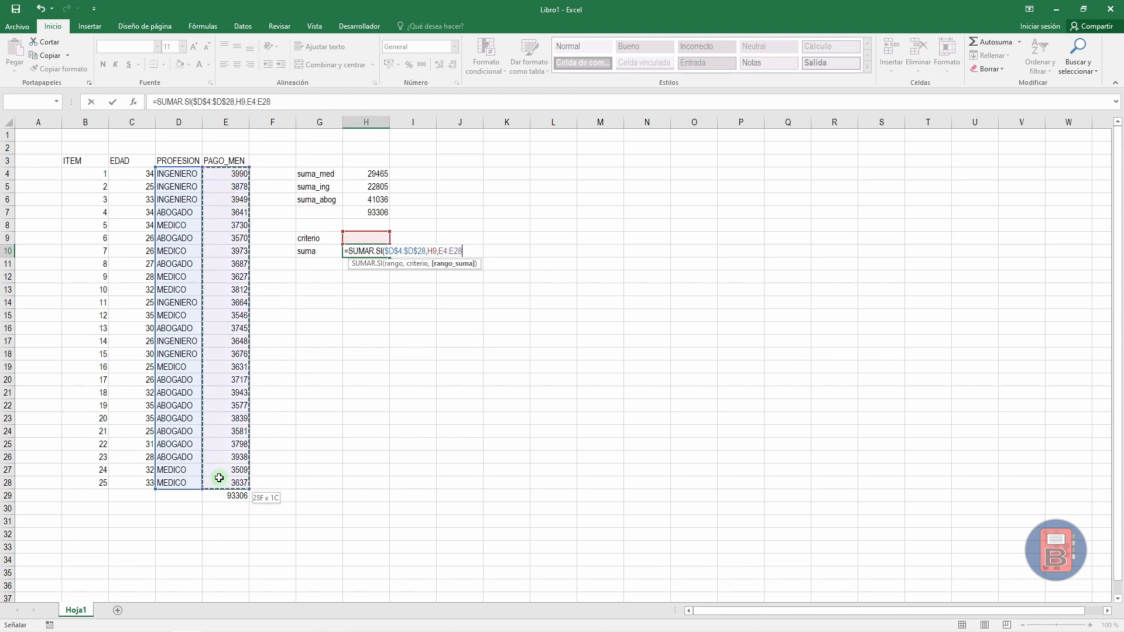
{"action": "key", "text": "F4"}
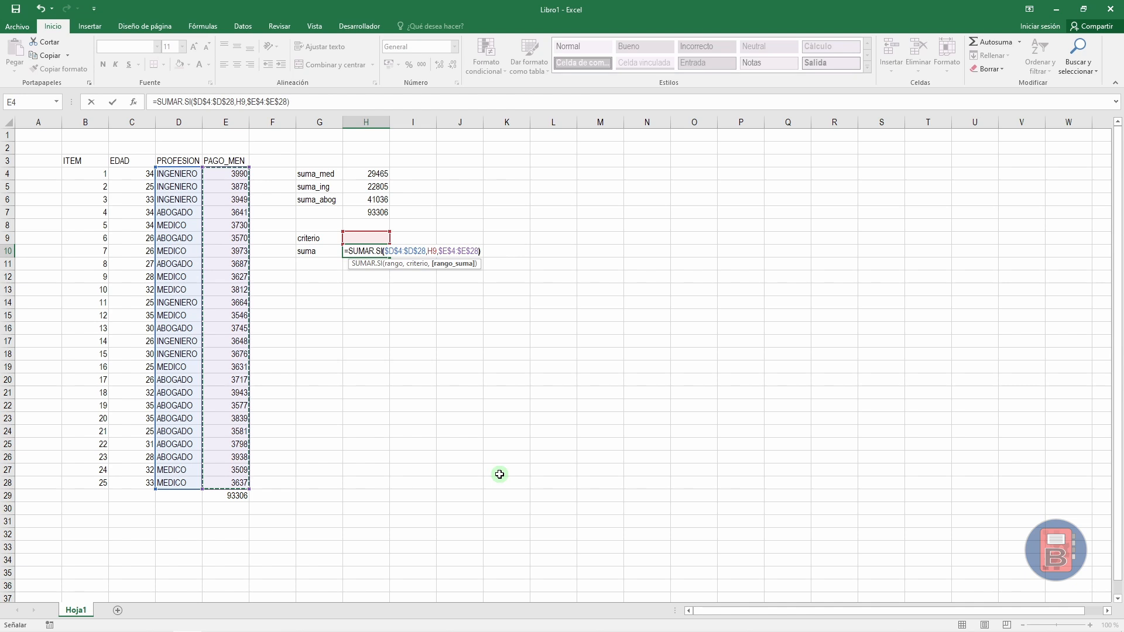
{"action": "type", "text": ")"}
{"action": "key", "text": "Return"}
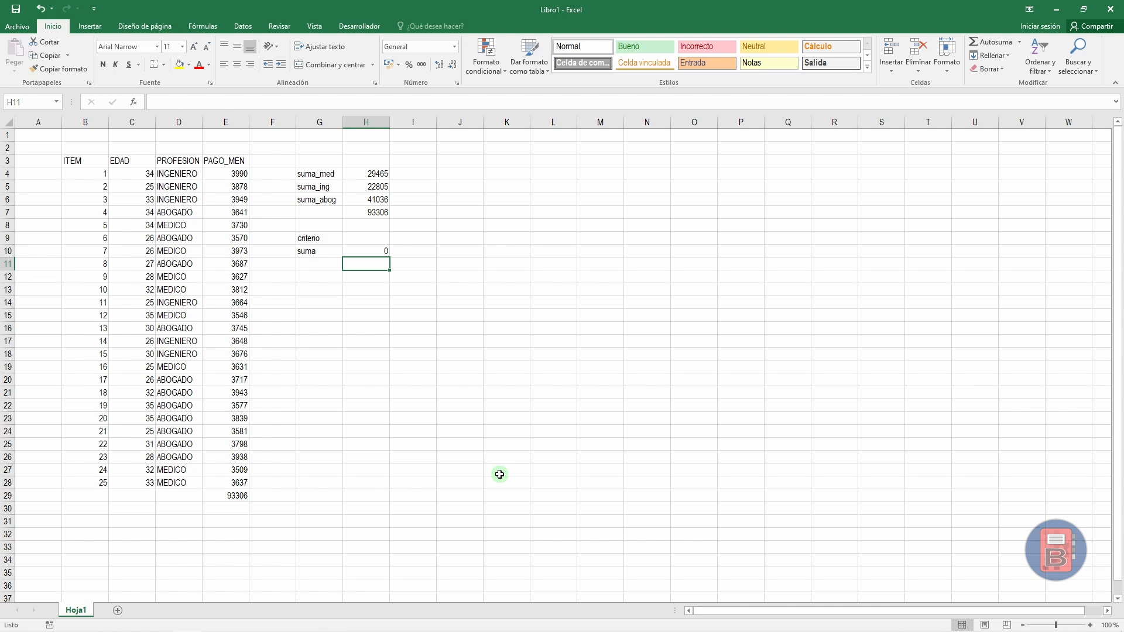
Step: Enter MEDICO as the criterion in H9 and compare the H10 sum with the suma_med value in H4
{"action": "key", "text": "Up"}
{"action": "key", "text": "Up"}
{"action": "key", "text": "Up"}
{"action": "key", "text": "Down"}
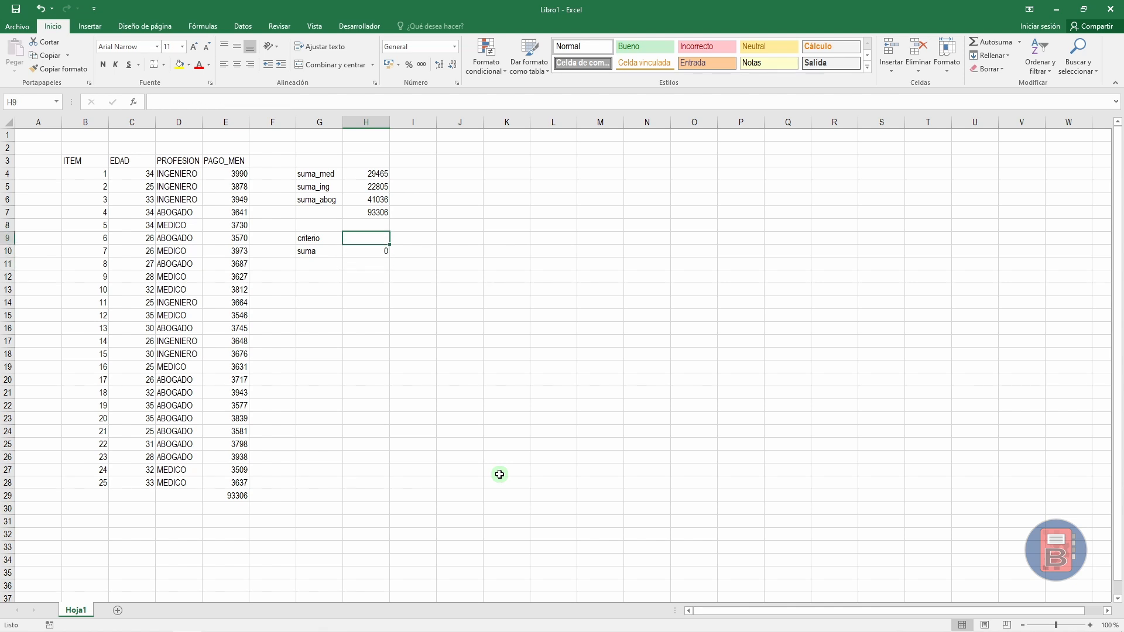
{"action": "type", "text": "MEDICO"}
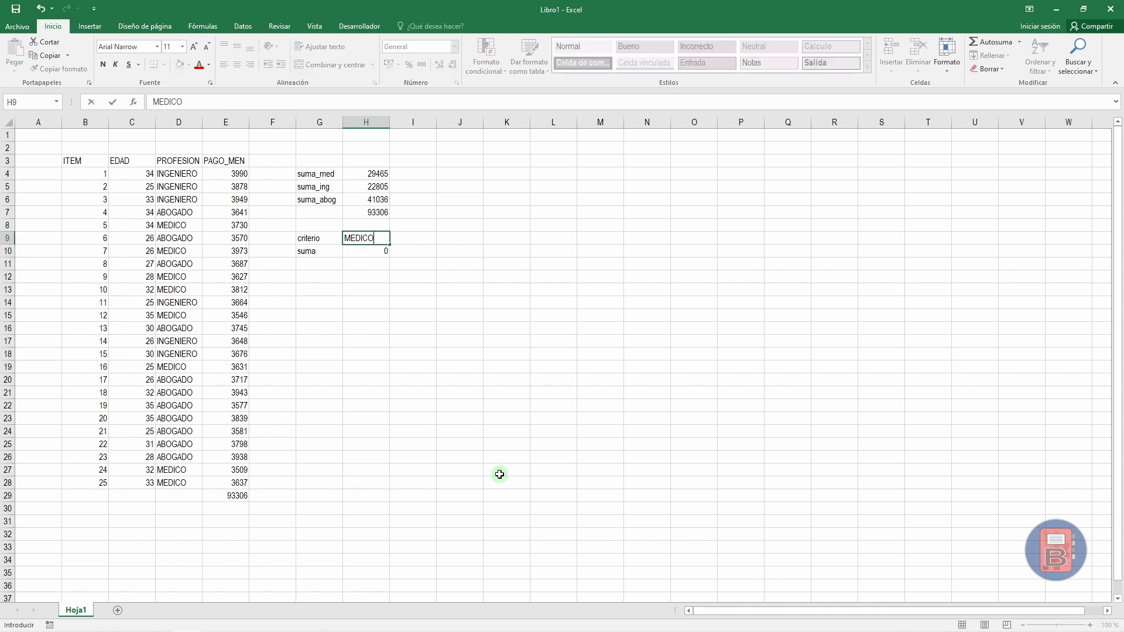
{"action": "key", "text": "Return"}
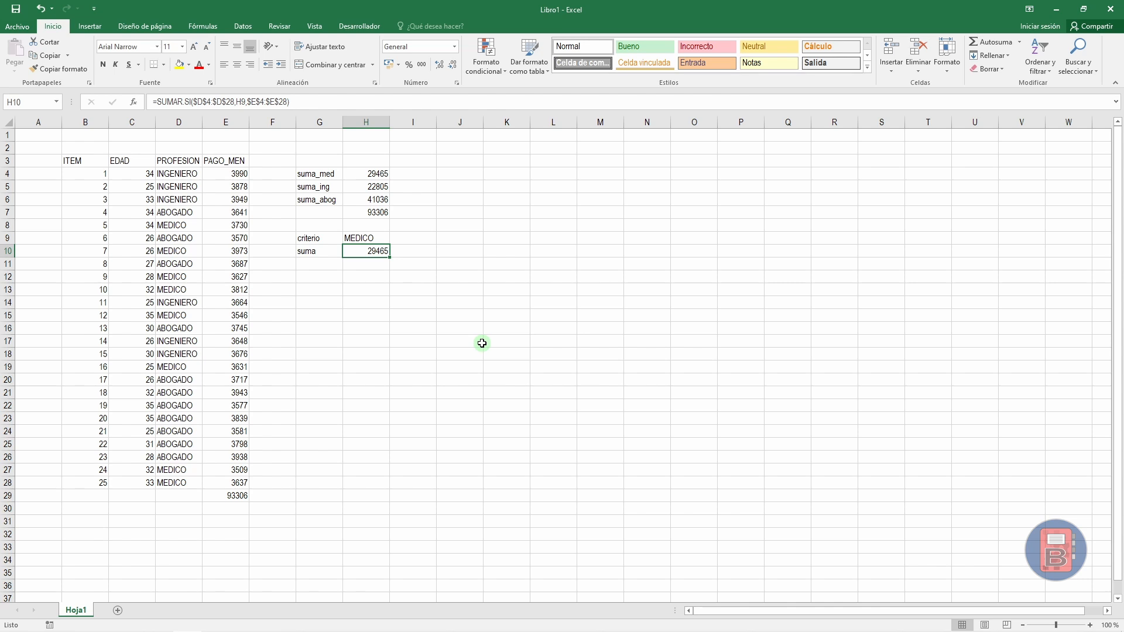
{"action": "left_click", "coordinate": [383, 175], "text": "ctrl"}
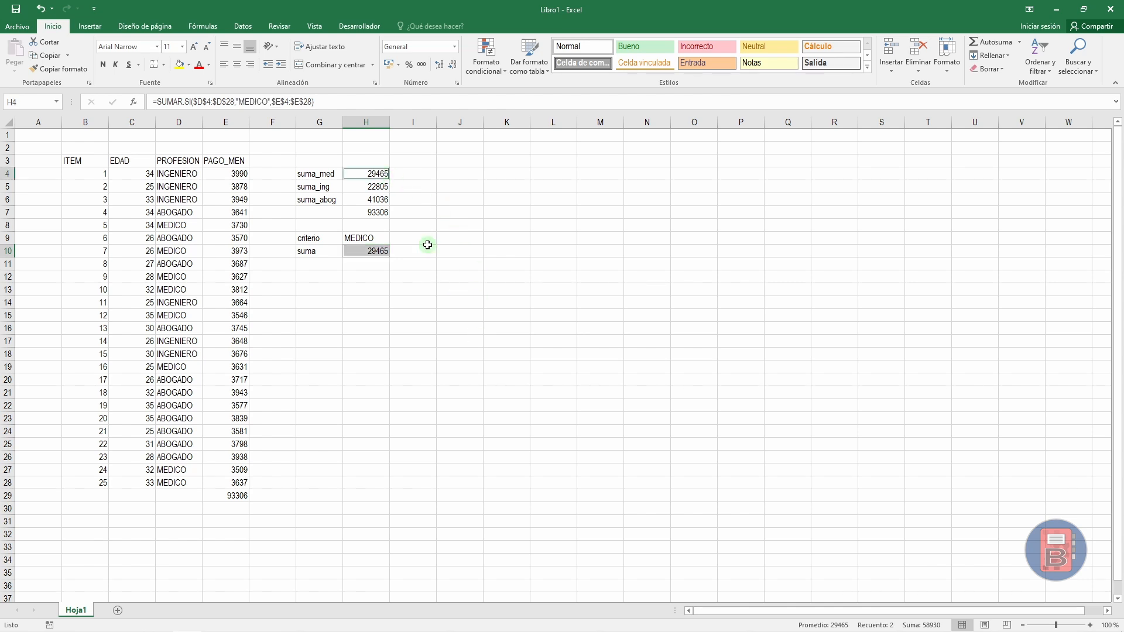
Step: Set the criterion in H9 to ABOGADO
{"action": "left_click", "coordinate": [382, 240]}
{"action": "type", "text": "ABOGADO"}
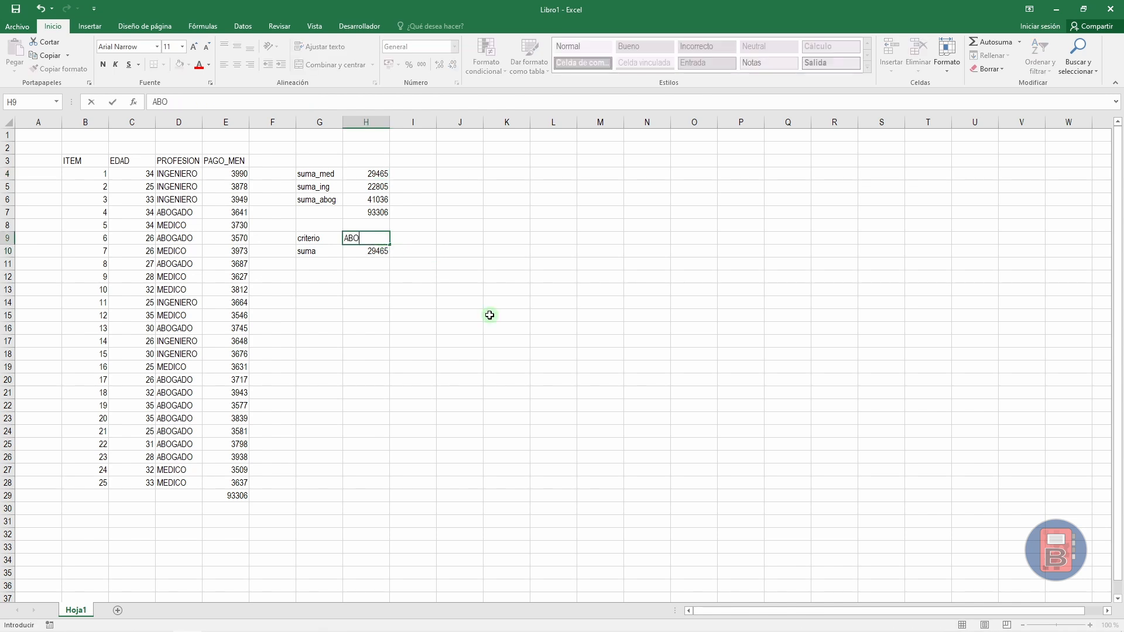
{"action": "key", "text": "Return"}
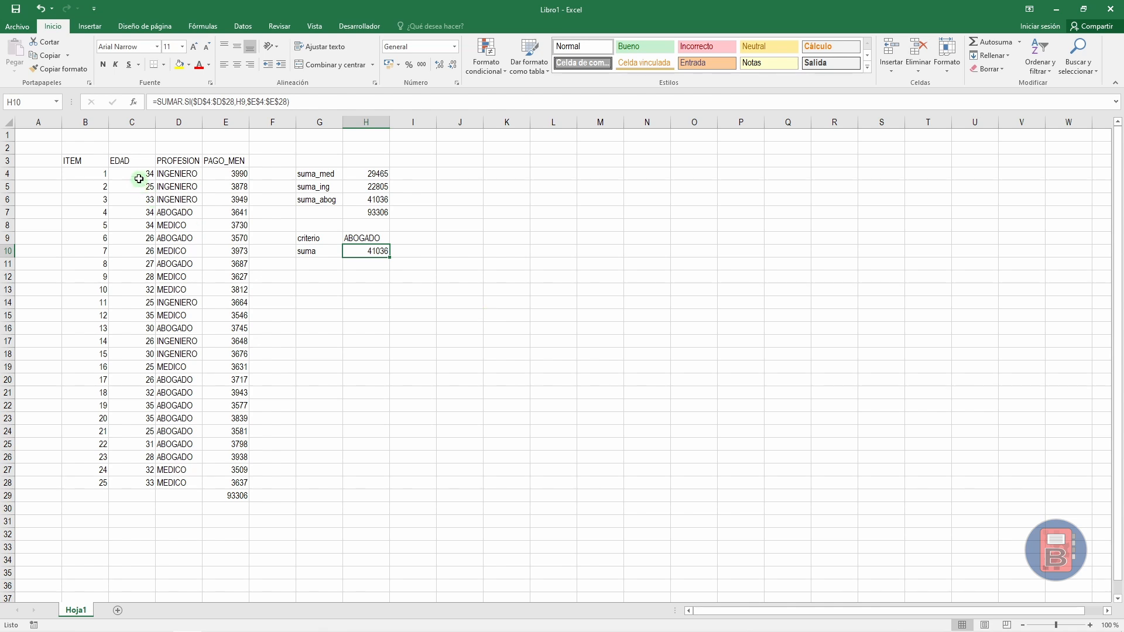
Step: Examine the EDAD values in column C alongside the PAGO_MEN values in column E
{"action": "left_click_drag", "start_coordinate": [140, 174], "coordinate": [126, 477]}
{"action": "left_click_drag", "start_coordinate": [230, 174], "coordinate": [221, 486]}
{"action": "left_click", "coordinate": [276, 378]}
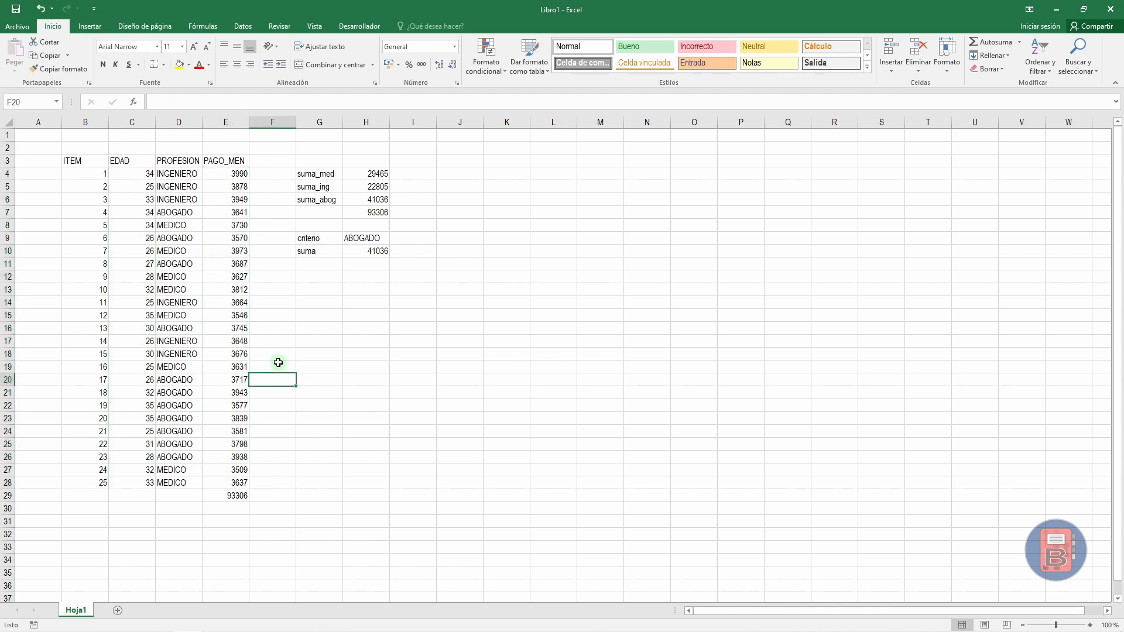
{"action": "left_click_drag", "start_coordinate": [237, 174], "coordinate": [229, 348]}
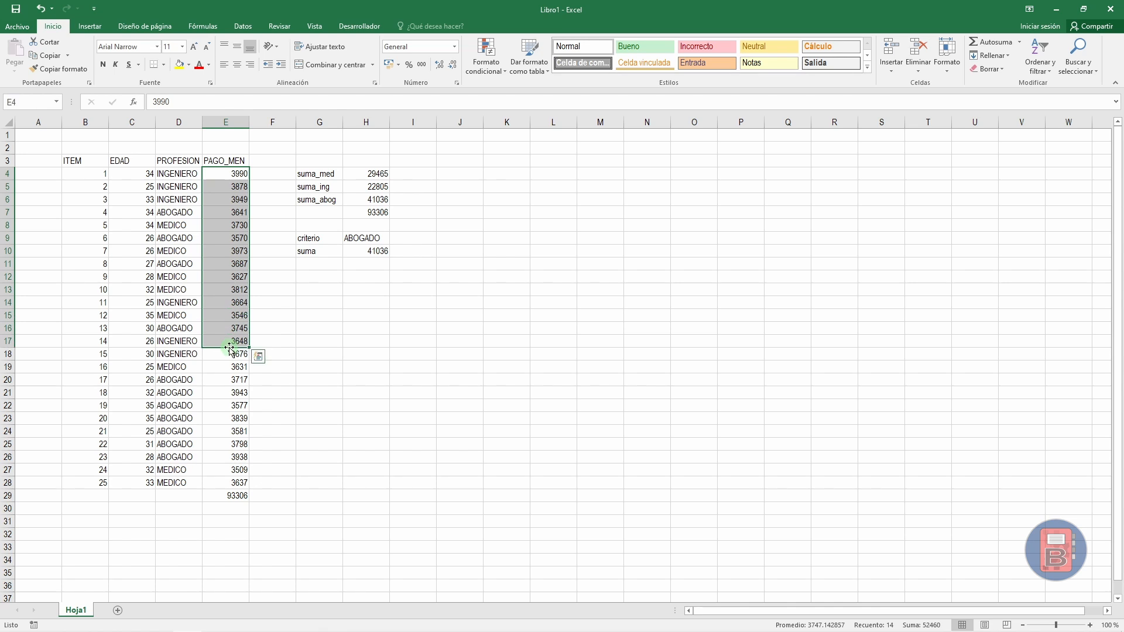
{"action": "left_click_drag", "start_coordinate": [140, 174], "coordinate": [144, 356]}
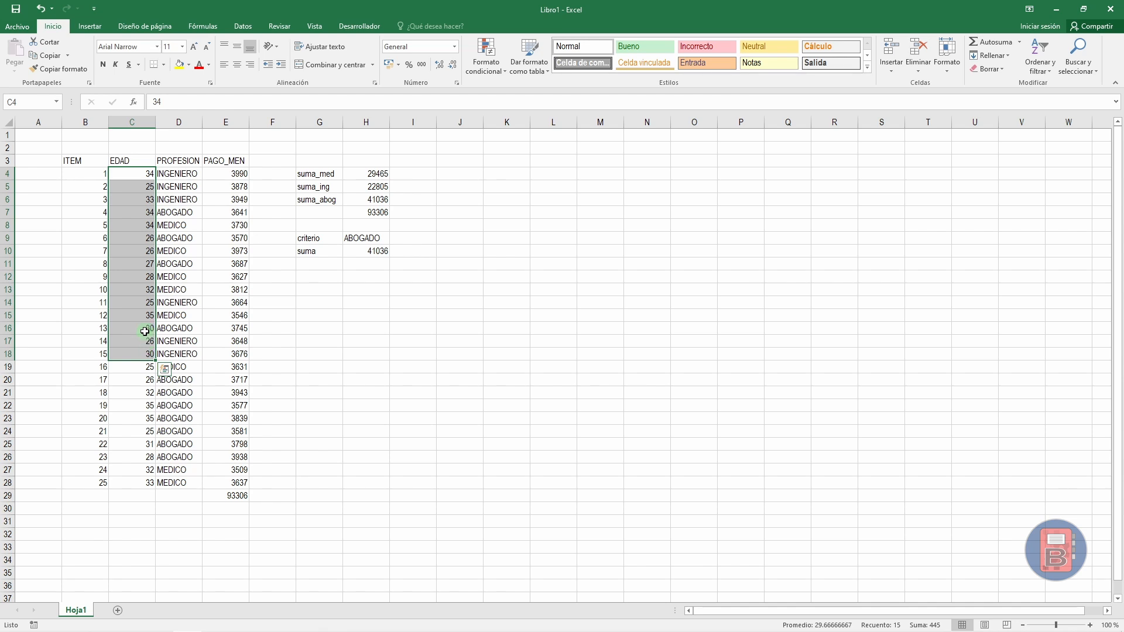
{"action": "left_click_drag", "start_coordinate": [132, 199], "coordinate": [131, 353]}
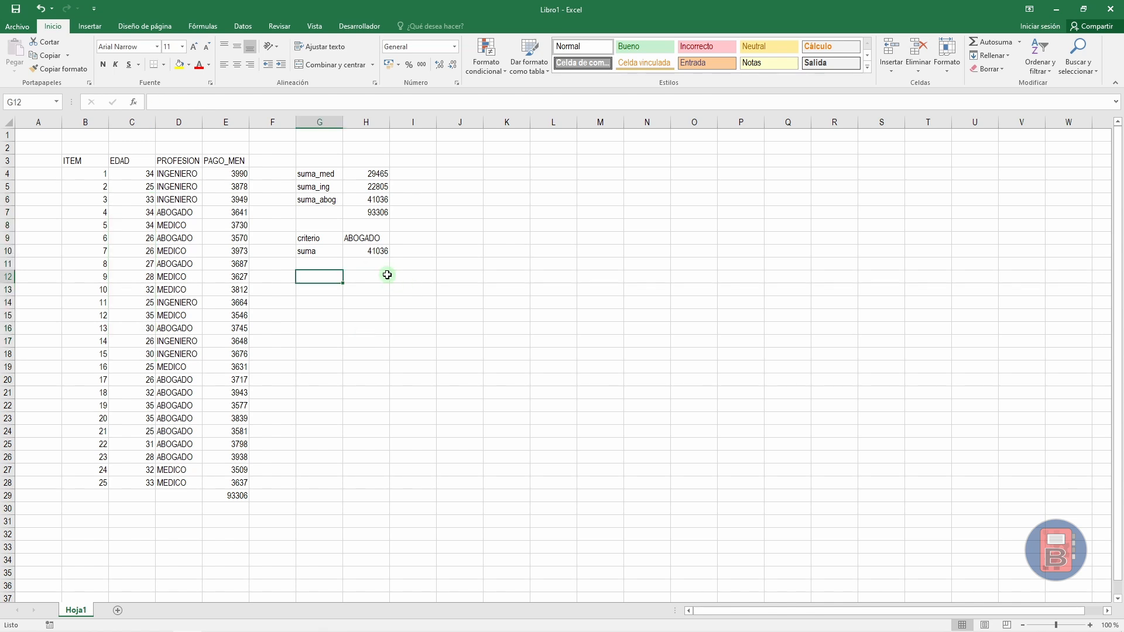
Step: Copy the "criterio" and "suma" labels from G9:G10 into G13:G14
{"action": "left_click_drag", "start_coordinate": [323, 239], "coordinate": [324, 252]}
{"action": "key", "text": "ctrl+c"}
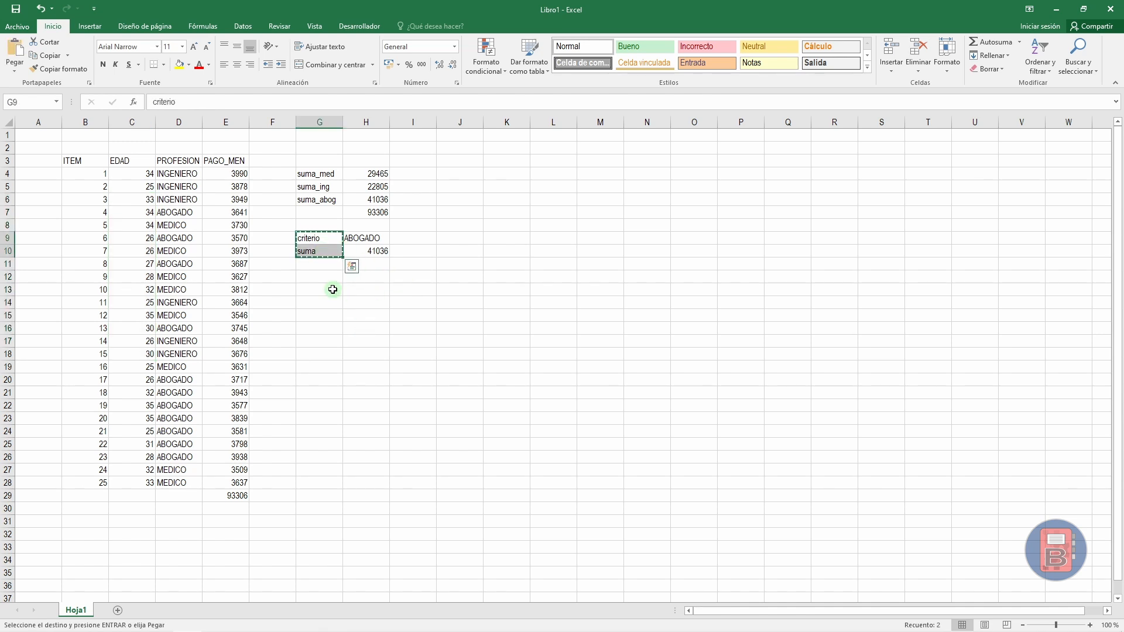
{"action": "left_click", "coordinate": [331, 290]}
{"action": "key", "text": "ctrl+v"}
Step: Start a SUMAR.SI formula in H14 with the EDAD values as the absolute range $C$4:$C$28
{"action": "left_click", "coordinate": [385, 291]}
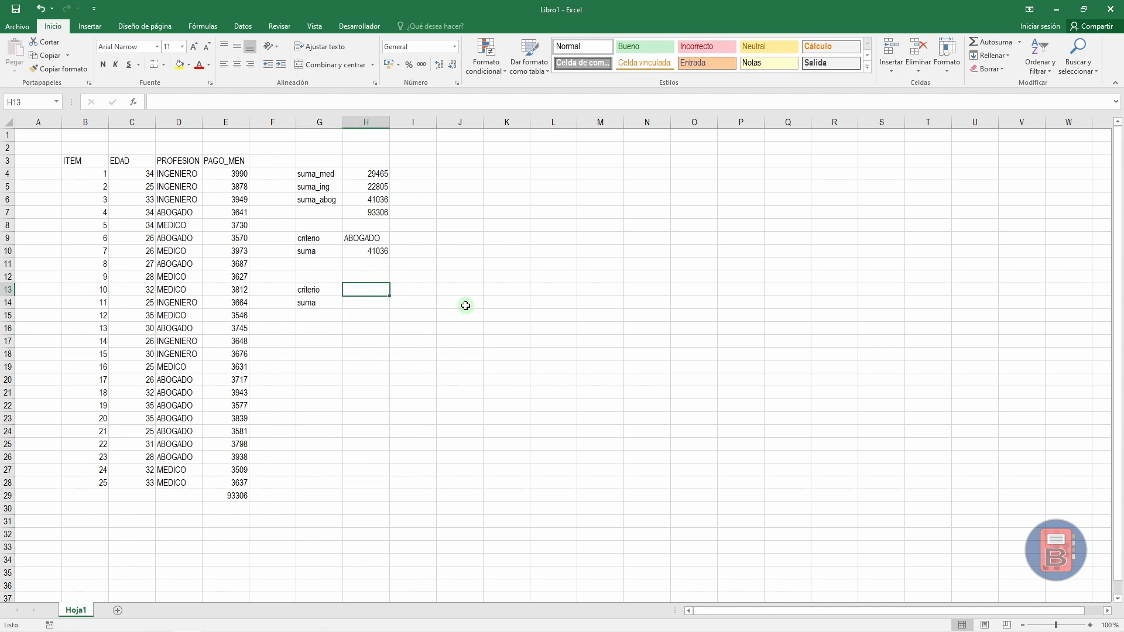
{"action": "left_click", "coordinate": [386, 306]}
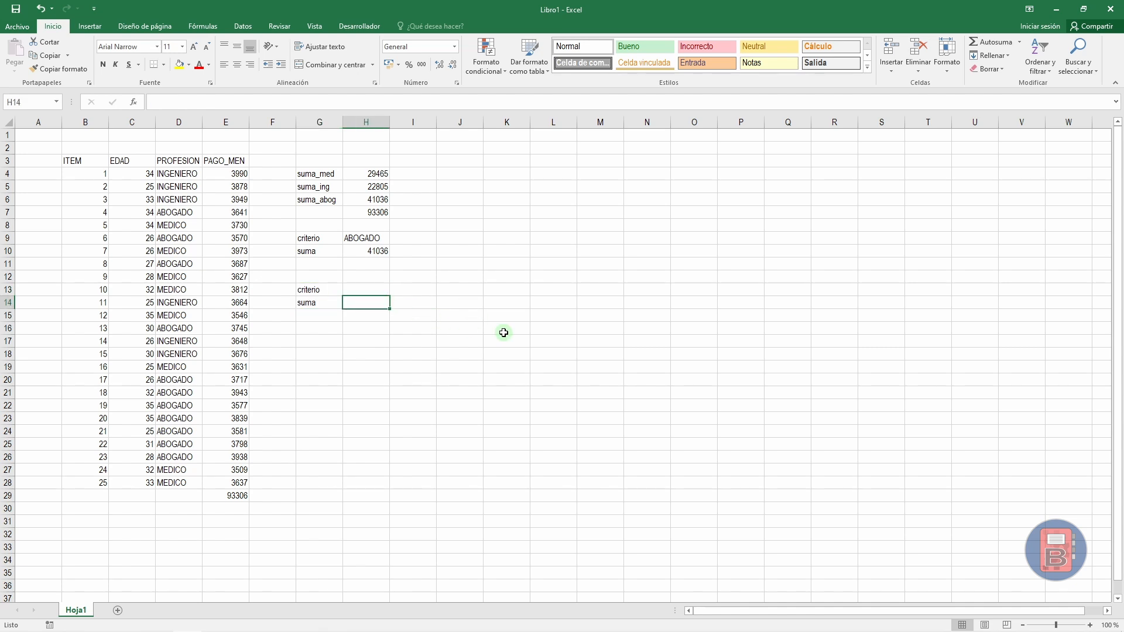
{"action": "type", "text": "=sum"}
{"action": "key", "text": "Down"}
{"action": "key", "text": "Down"}
{"action": "key", "text": "Down"}
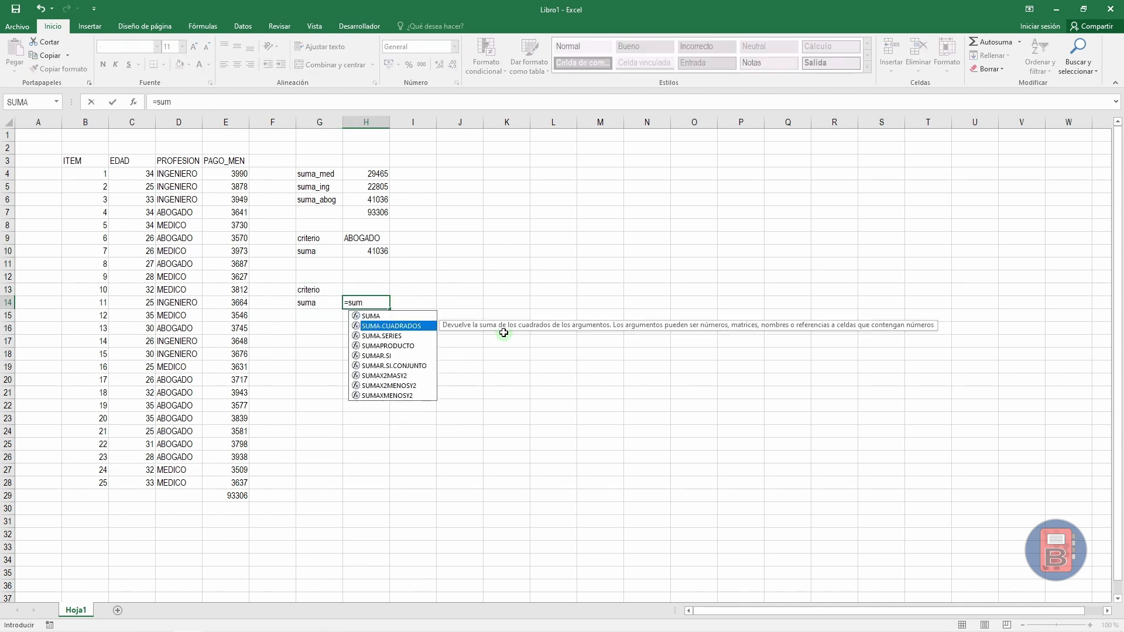
{"action": "key", "text": "Down"}
{"action": "key", "text": "Tab"}
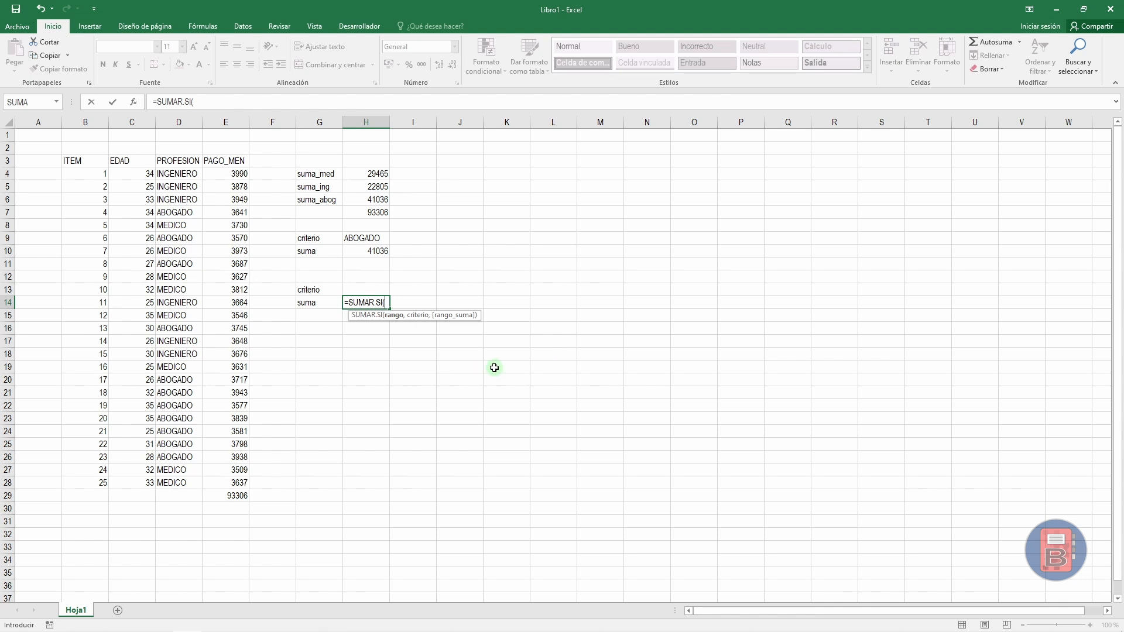
{"action": "left_click_drag", "start_coordinate": [140, 173], "coordinate": [143, 482]}
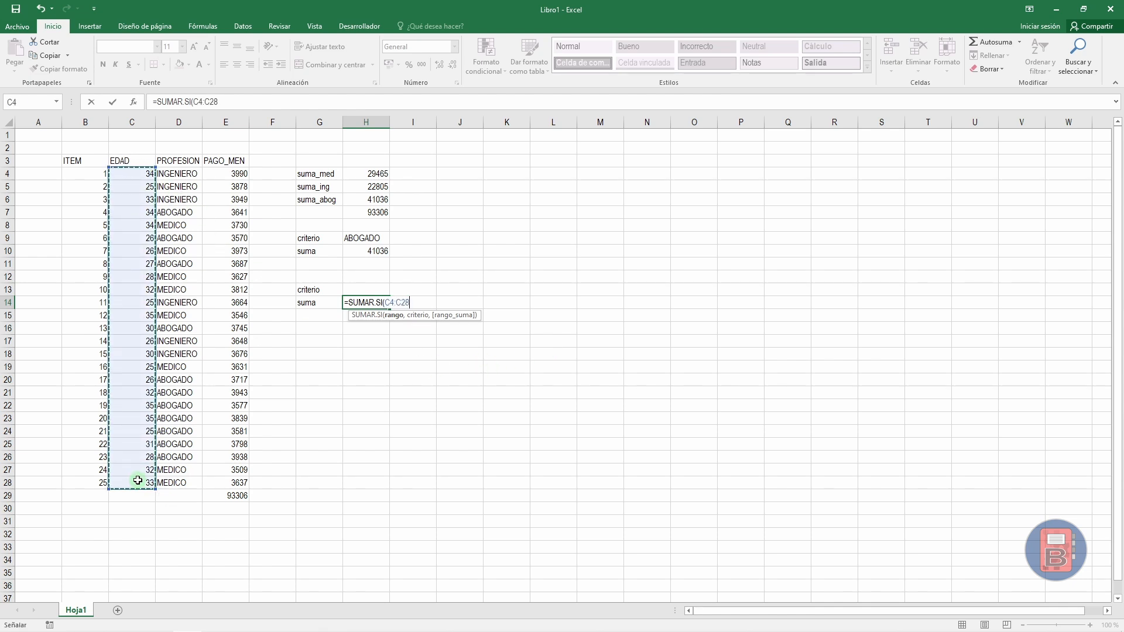
{"action": "key", "text": "F4"}
Step: Complete the SUMAR.SI formula with the criterion "<30" and the PAGO_MEN values $E$4:$E$28 as the absolute sum range
{"action": "type", "text": ",\"<"}
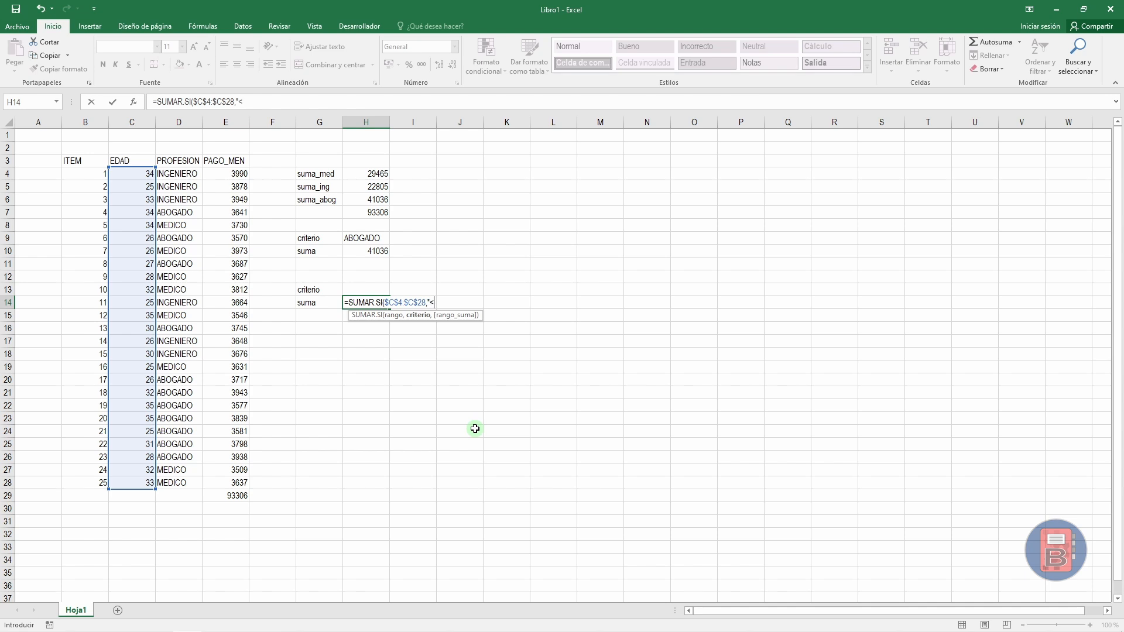
{"action": "type", "text": "30\","}
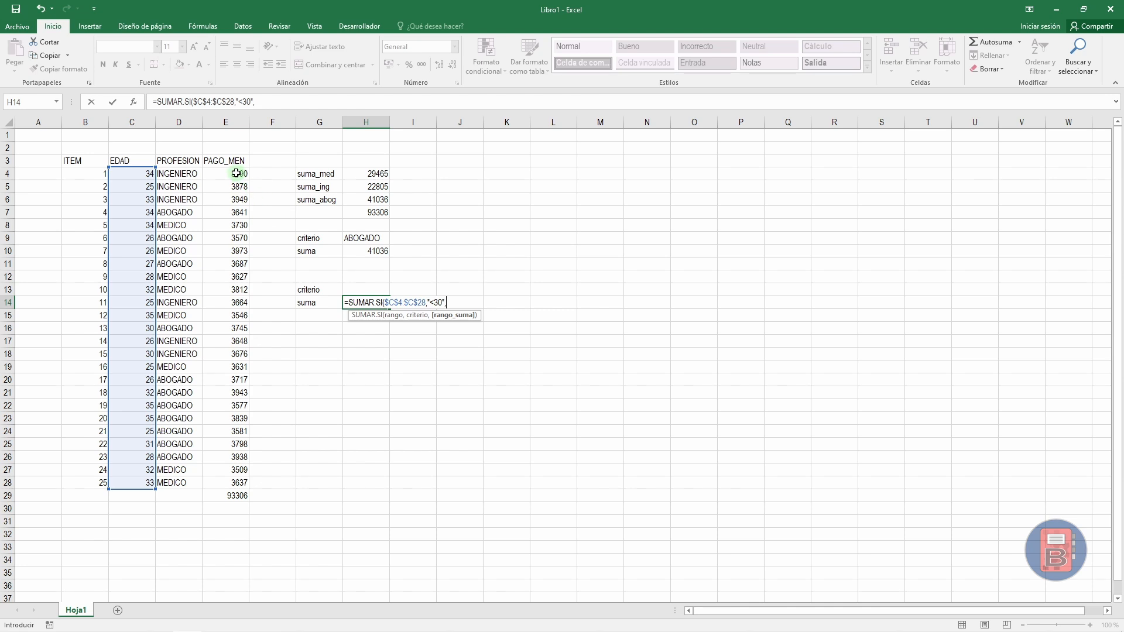
{"action": "left_click_drag", "start_coordinate": [240, 175], "coordinate": [235, 484]}
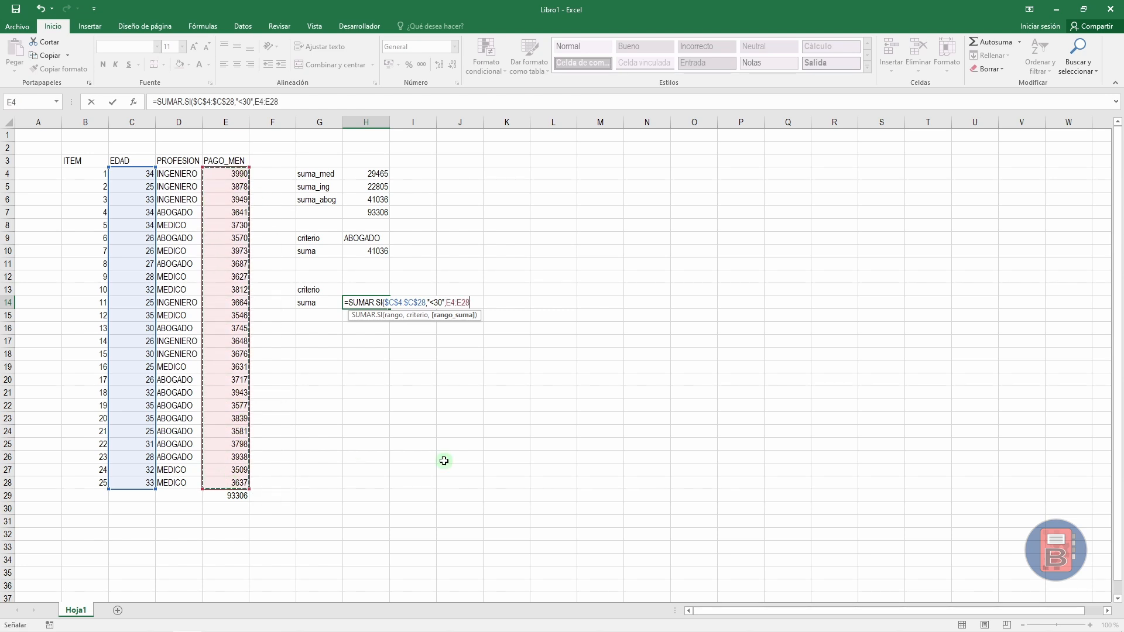
{"action": "key", "text": "F4"}
{"action": "key", "text": "Return"}
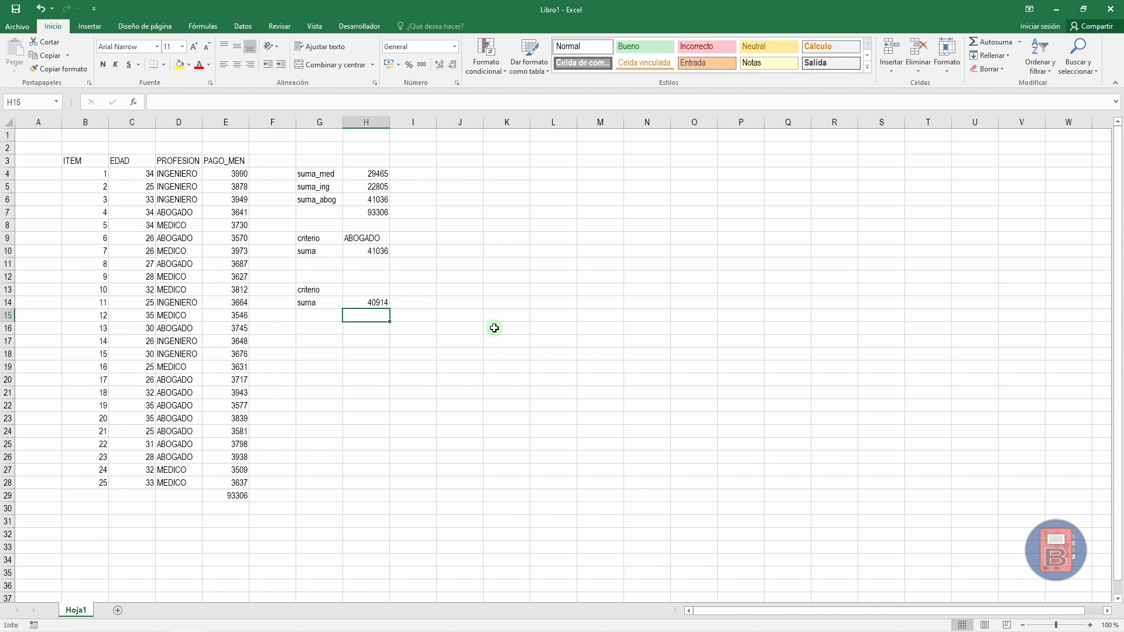
Step: Replace the "<30" criterion inside the H14 formula with a reference to cell H13
{"action": "left_click", "coordinate": [375, 305]}
{"action": "left_click", "coordinate": [253, 103]}
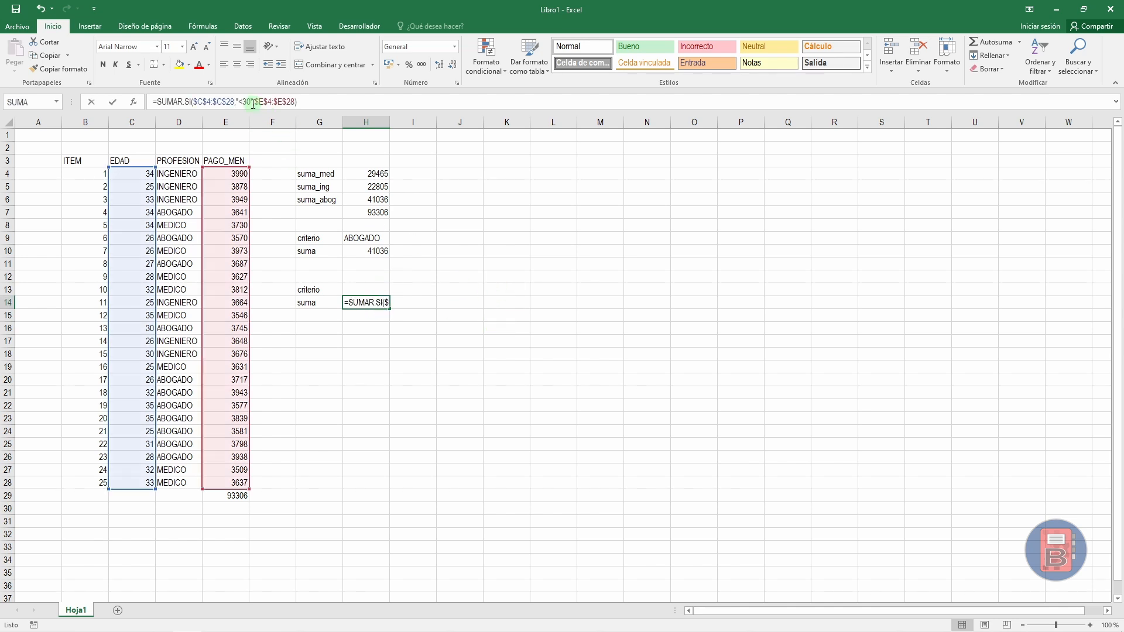
{"action": "key", "text": "shift+Left"}
{"action": "key", "text": "shift+Left"}
{"action": "key", "text": "shift+Left"}
{"action": "key", "text": "shift+Left"}
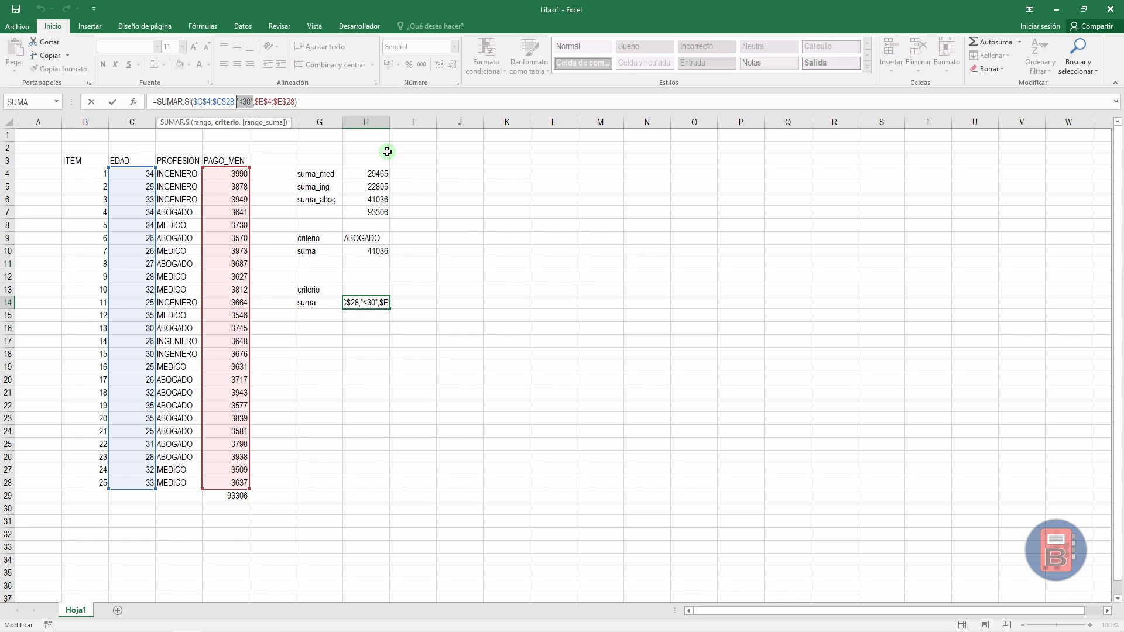
{"action": "key", "text": "BackSpace"}
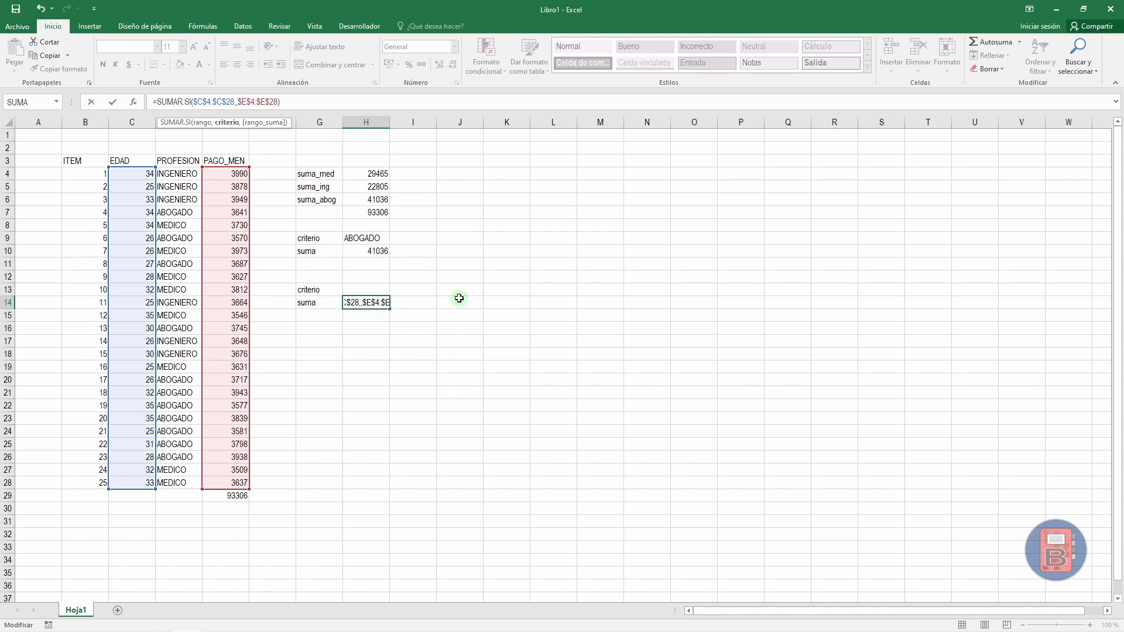
{"action": "left_click", "coordinate": [379, 290]}
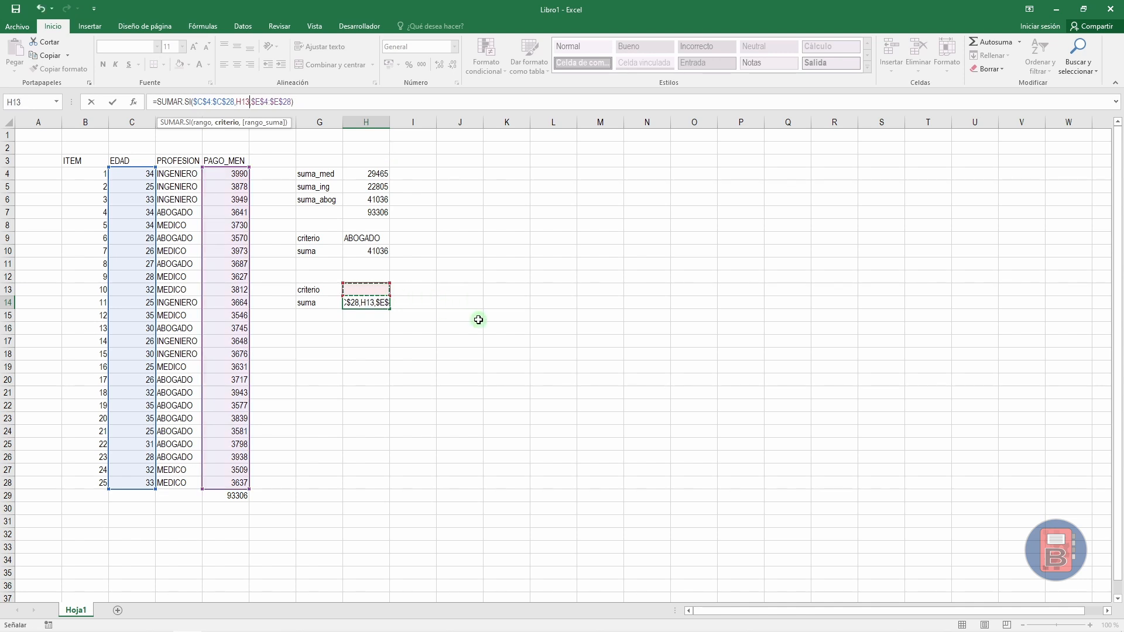
{"action": "key", "text": "Return"}
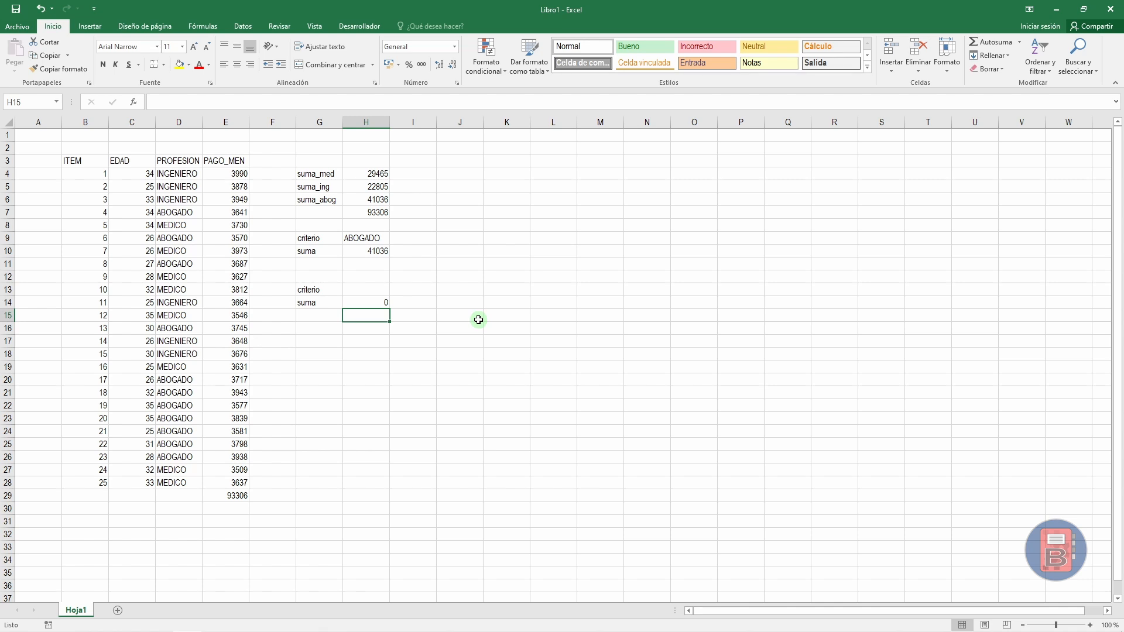
Step: Enter <30 as the age criterion in H13
{"action": "left_click", "coordinate": [371, 292]}
{"action": "type", "text": "<30"}
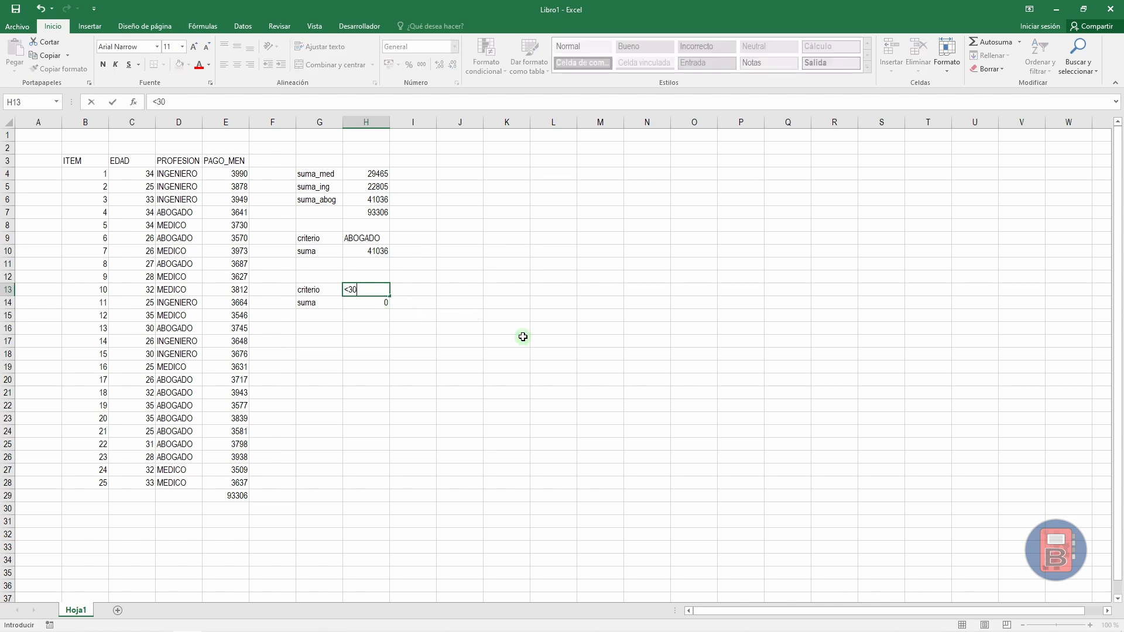
{"action": "key", "text": "Return"}
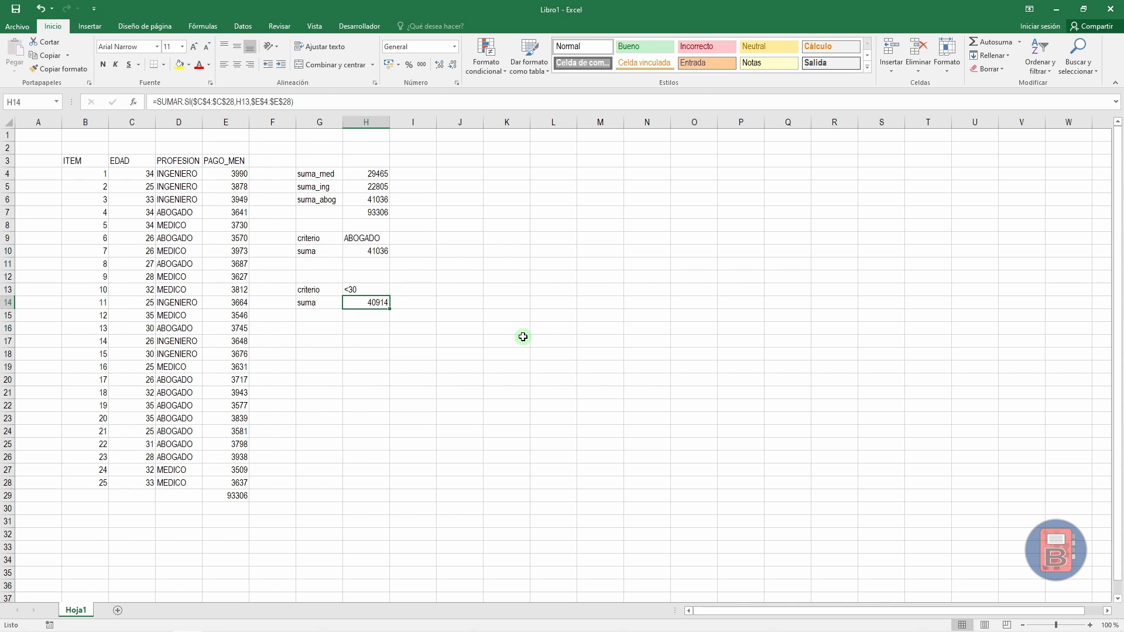
Step: Edit the age criterion in H13 to >30
{"action": "key", "text": "Up"}
{"action": "key", "text": "F2"}
{"action": "key", "text": "Left"}
{"action": "key", "text": "Left"}
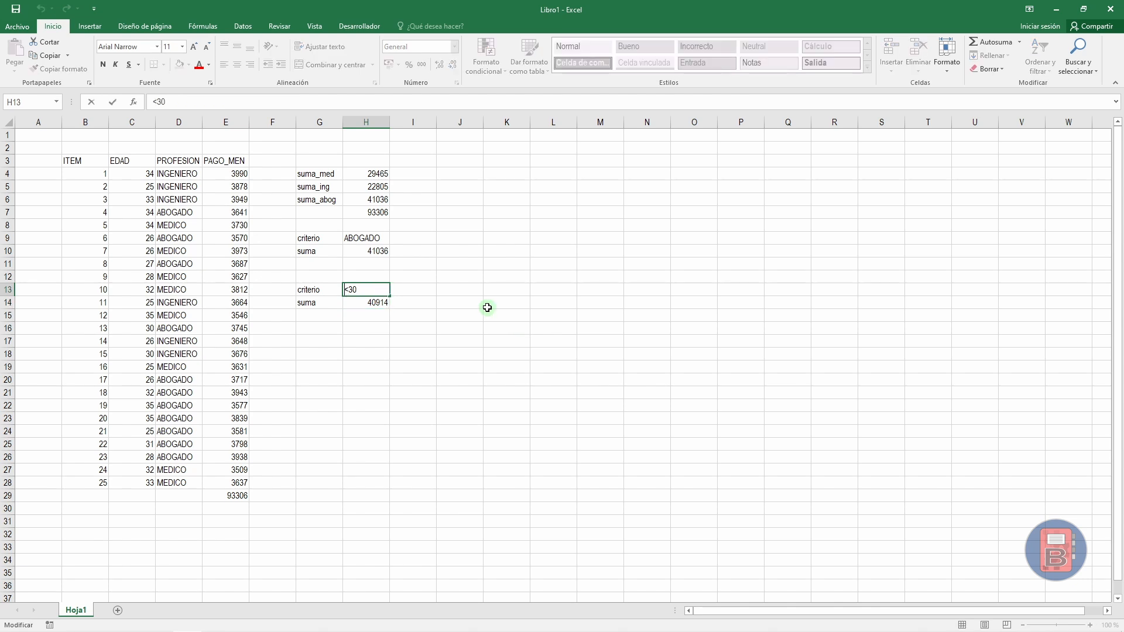
{"action": "key", "text": "BackSpace"}
{"action": "type", "text": ">"}
{"action": "key", "text": "Return"}
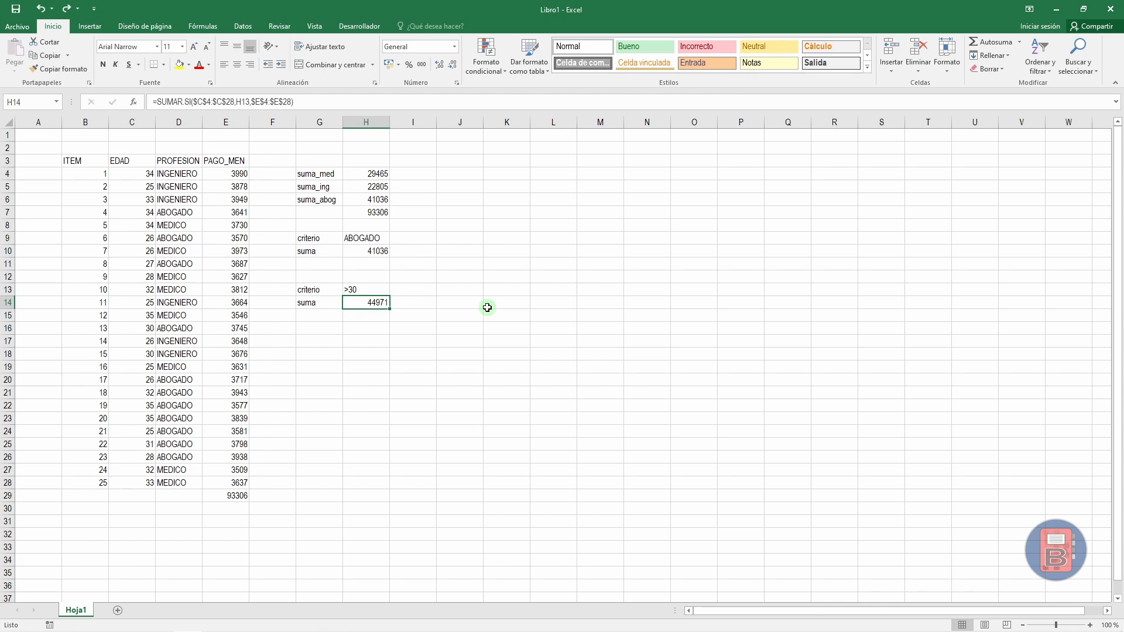
Step: Replace the age criterion in H13 with =28
{"action": "key", "text": "Up"}
{"action": "type", "text": "="}
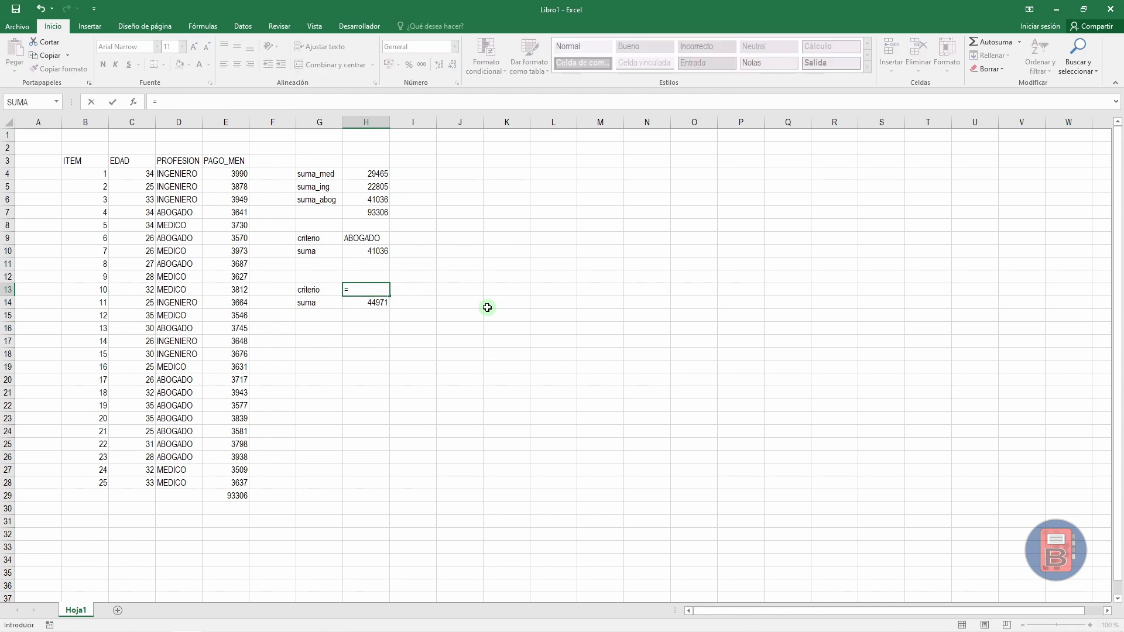
{"action": "type", "text": "28"}
{"action": "key", "text": "Return"}
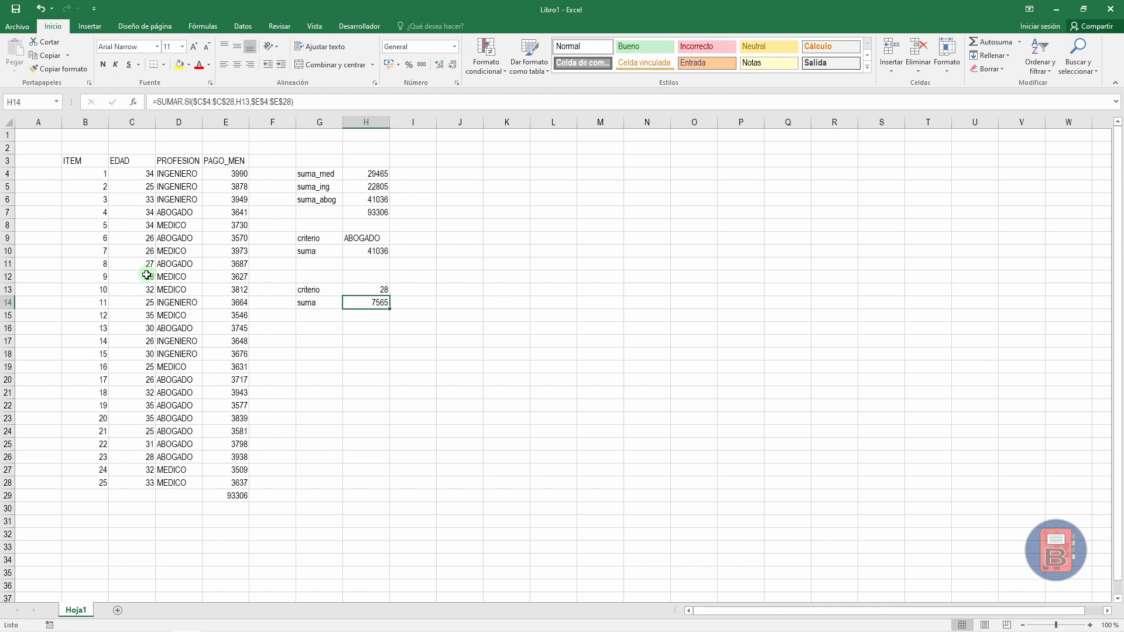
Step: Fill the two age-28 records, C12:E12 and C26:E26, with yellow and select E12 and E26 together to compare their sum with H14
{"action": "left_click_drag", "start_coordinate": [147, 276], "coordinate": [241, 278]}
{"action": "left_click", "coordinate": [179, 64]}
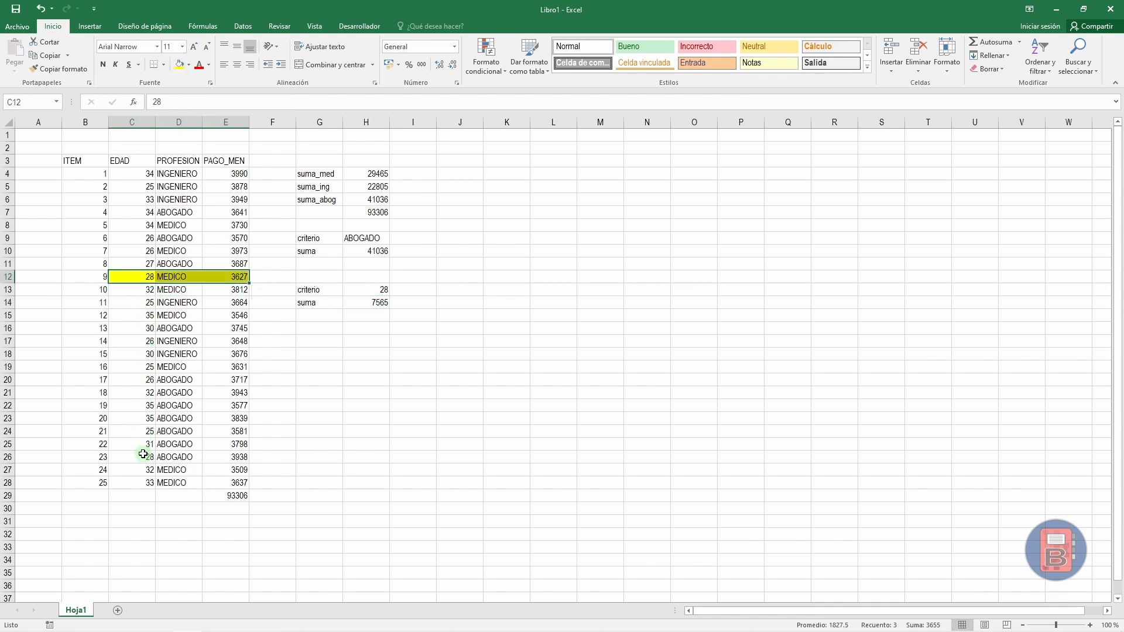
{"action": "left_click_drag", "start_coordinate": [143, 454], "coordinate": [241, 457]}
{"action": "left_click", "coordinate": [179, 64]}
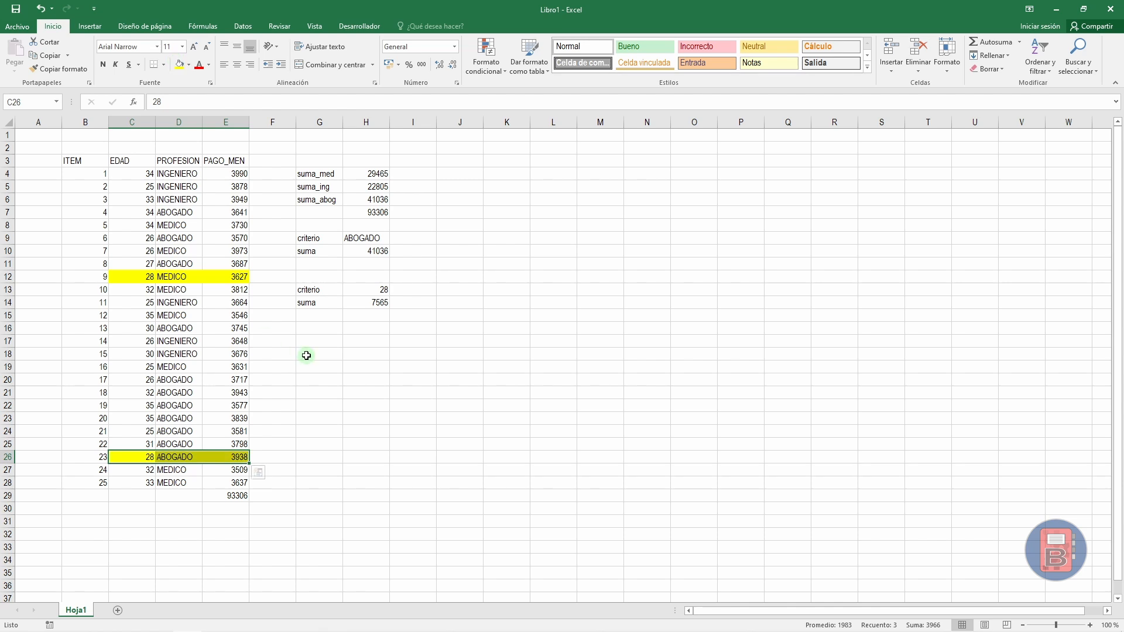
{"action": "left_click", "coordinate": [243, 278]}
{"action": "left_click", "coordinate": [235, 453], "text": "ctrl"}
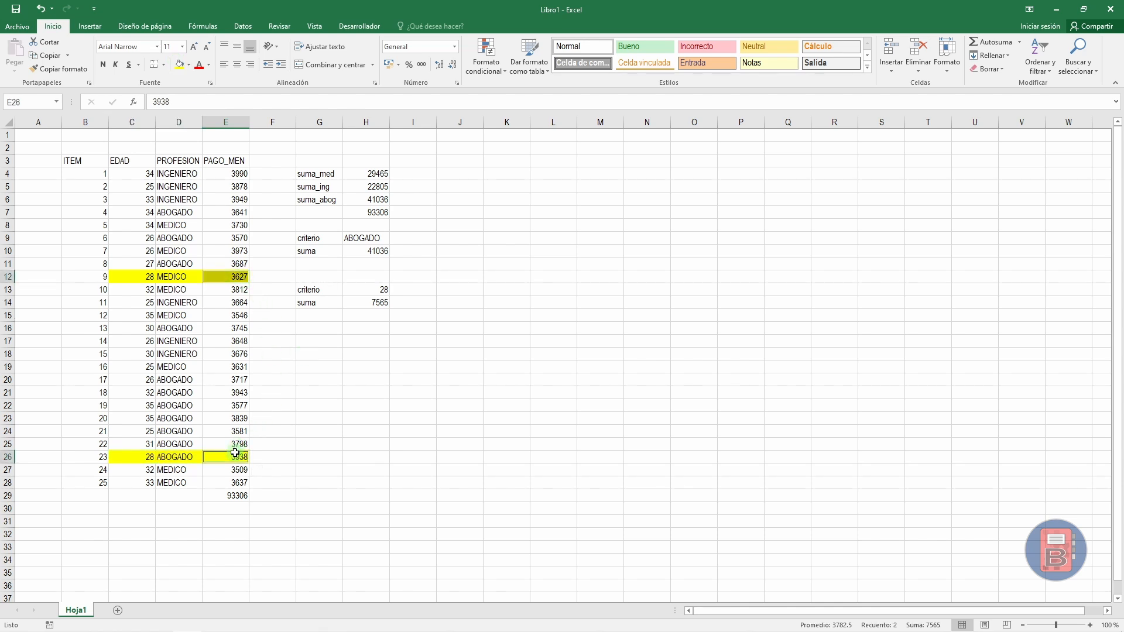